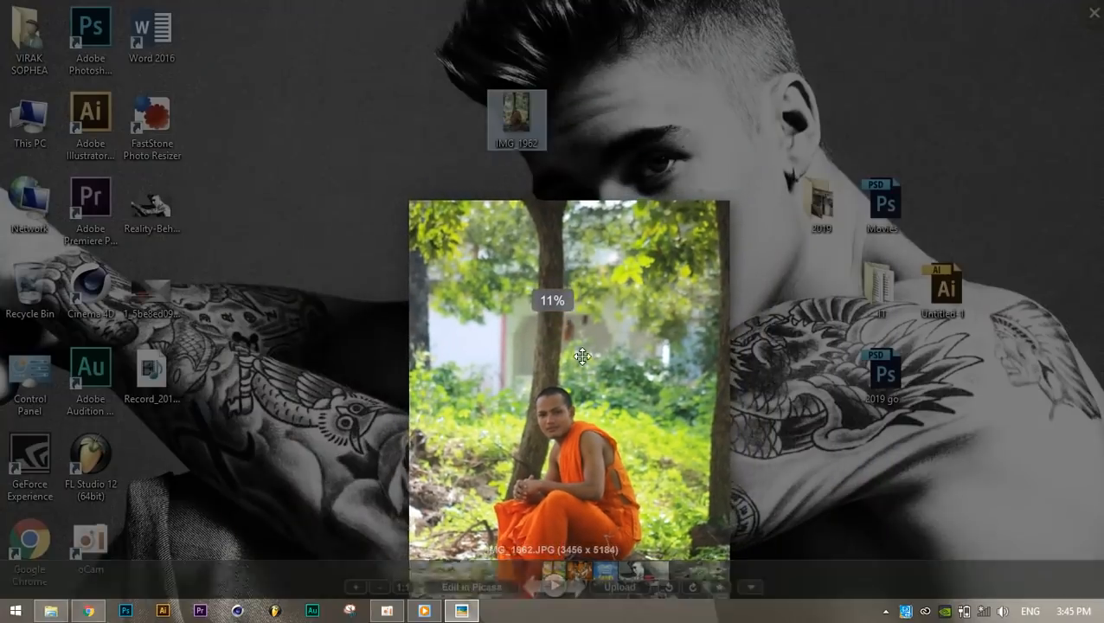
- Close the photo preview and launch Adobe Photoshop CC 2017 from the desktop
{"action": "left_click", "coordinate": [1093, 12]}
{"action": "double_click", "coordinate": [91, 44]}
{"action": "right_click", "coordinate": [287, 85]}
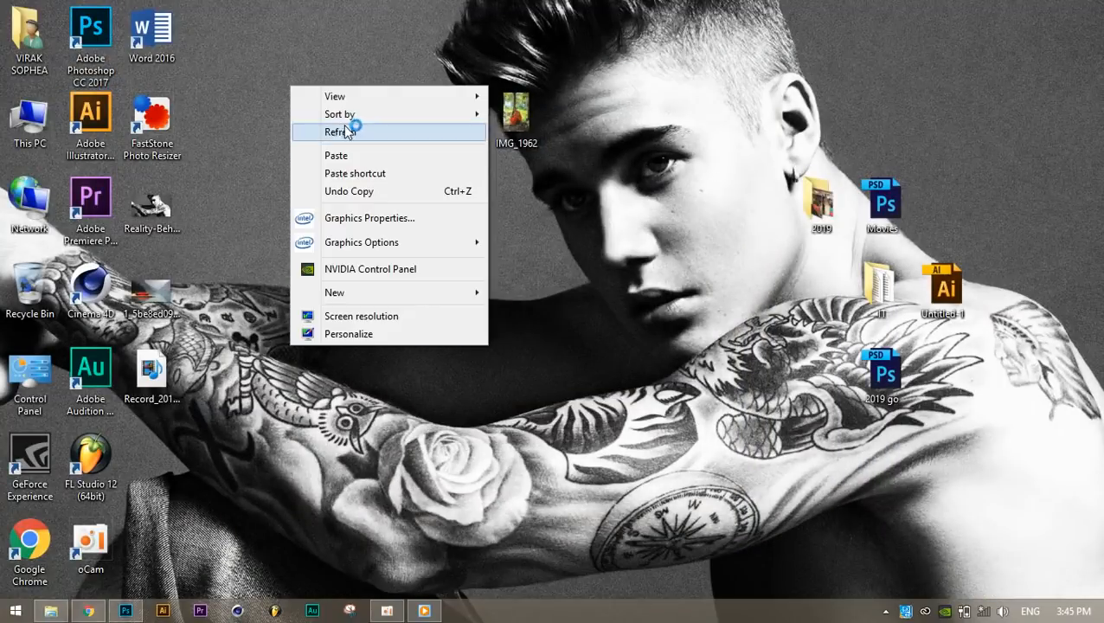
{"action": "left_click", "coordinate": [351, 116]}
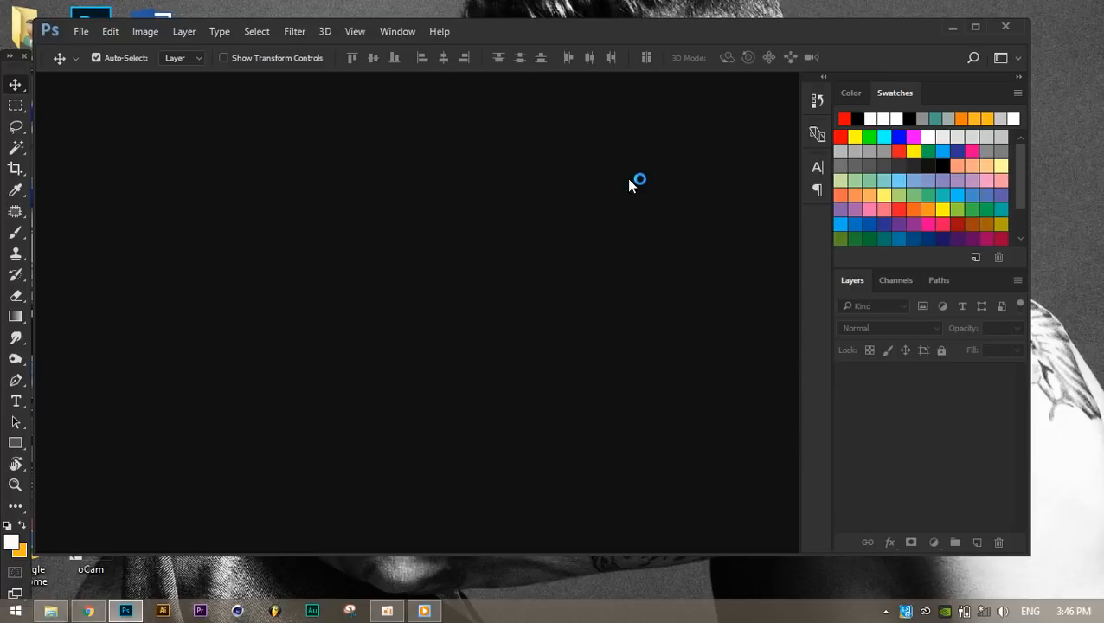
- Maximize the Photoshop window, open the desktop photo IMG_1962 in it and keep the Move tool active
{"action": "left_click", "coordinate": [17, 87]}
{"action": "left_click", "coordinate": [975, 27]}
{"action": "left_click", "coordinate": [1027, 8]}
{"action": "left_click_drag", "start_coordinate": [522, 121], "coordinate": [556, 246]}
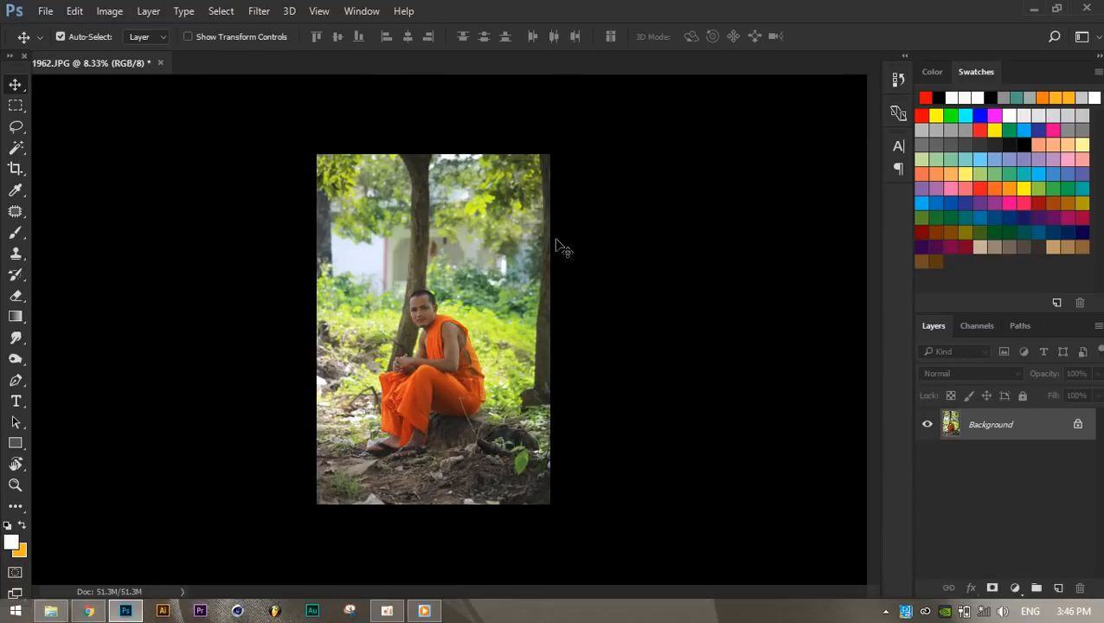
{"action": "left_click", "coordinate": [24, 154]}
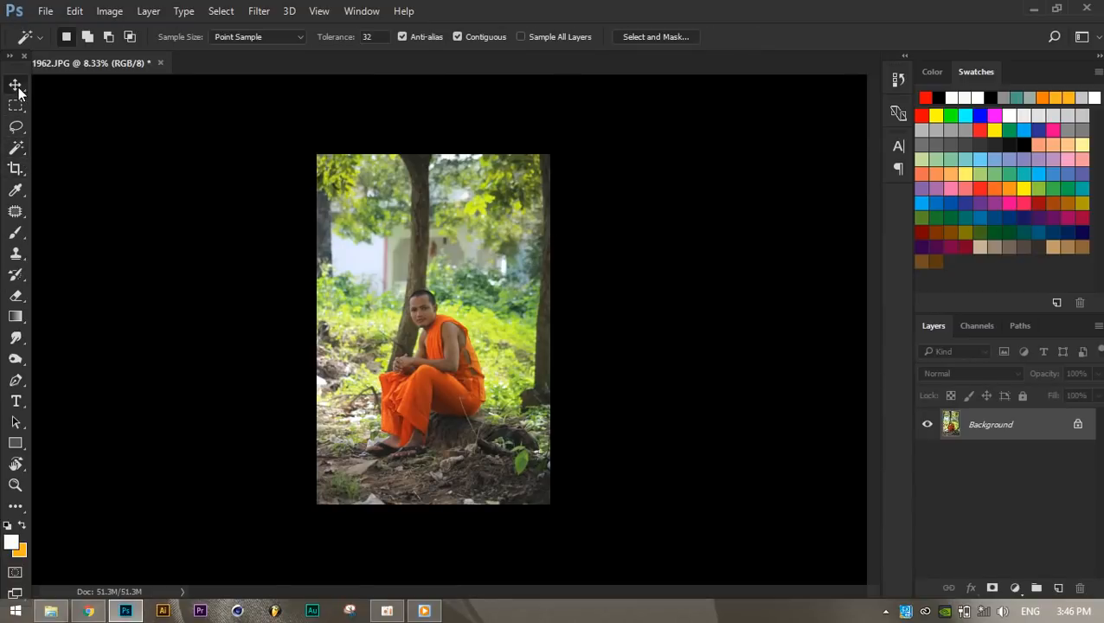
{"action": "left_click", "coordinate": [15, 84]}
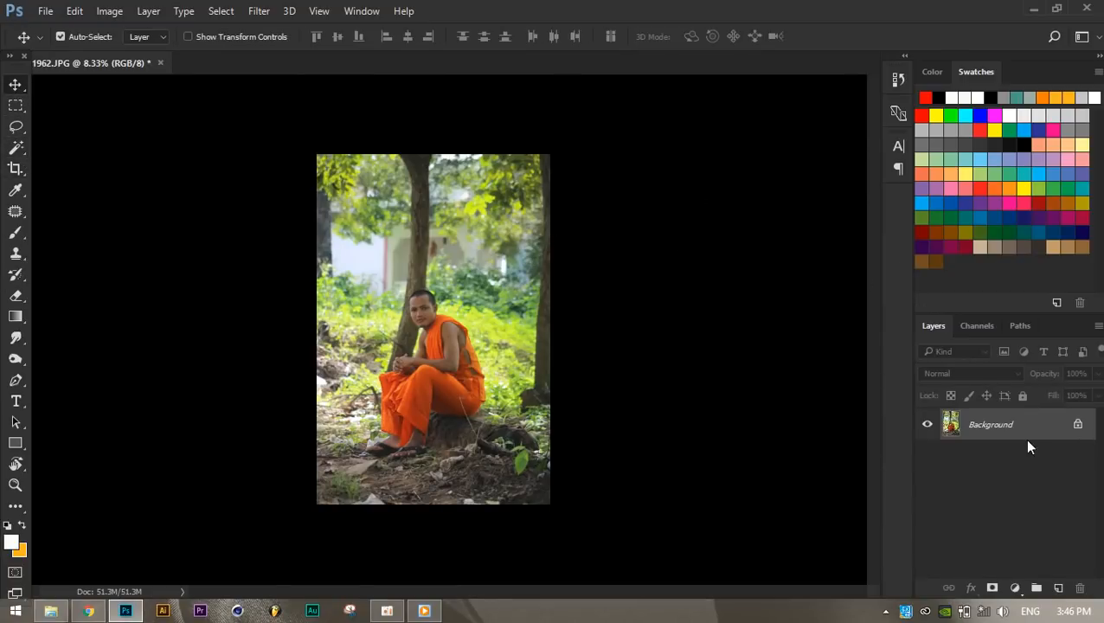
- Duplicate the Background layer as Background copy and convert the copy to a smart object
{"action": "right_click", "coordinate": [1028, 437]}
{"action": "left_click", "coordinate": [997, 237]}
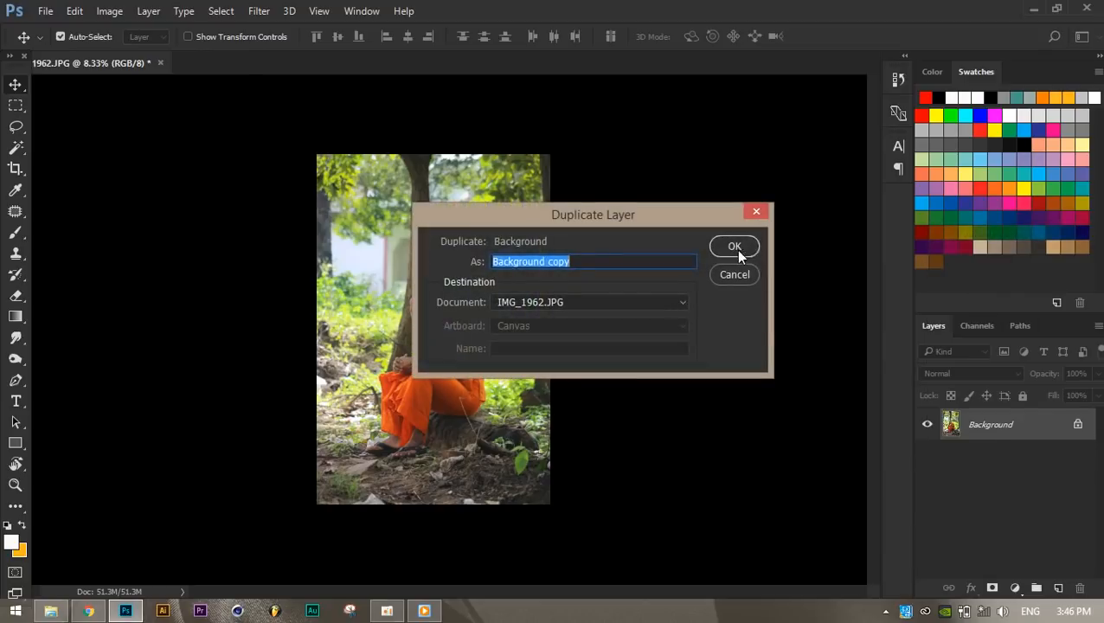
{"action": "left_click", "coordinate": [734, 247]}
{"action": "right_click", "coordinate": [995, 424]}
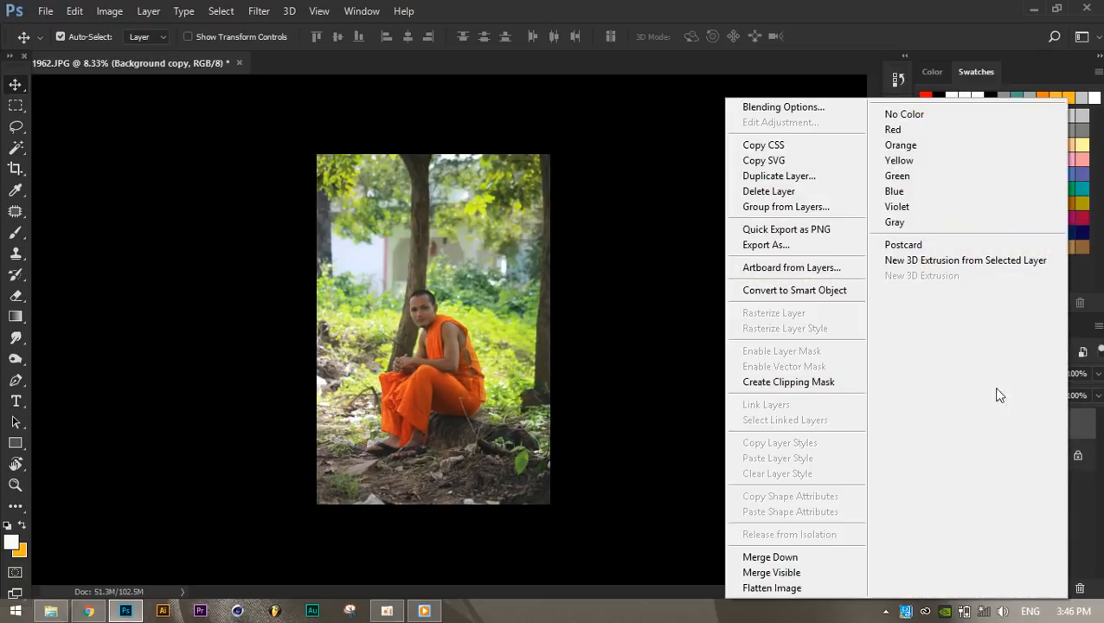
{"action": "left_click", "coordinate": [769, 289]}
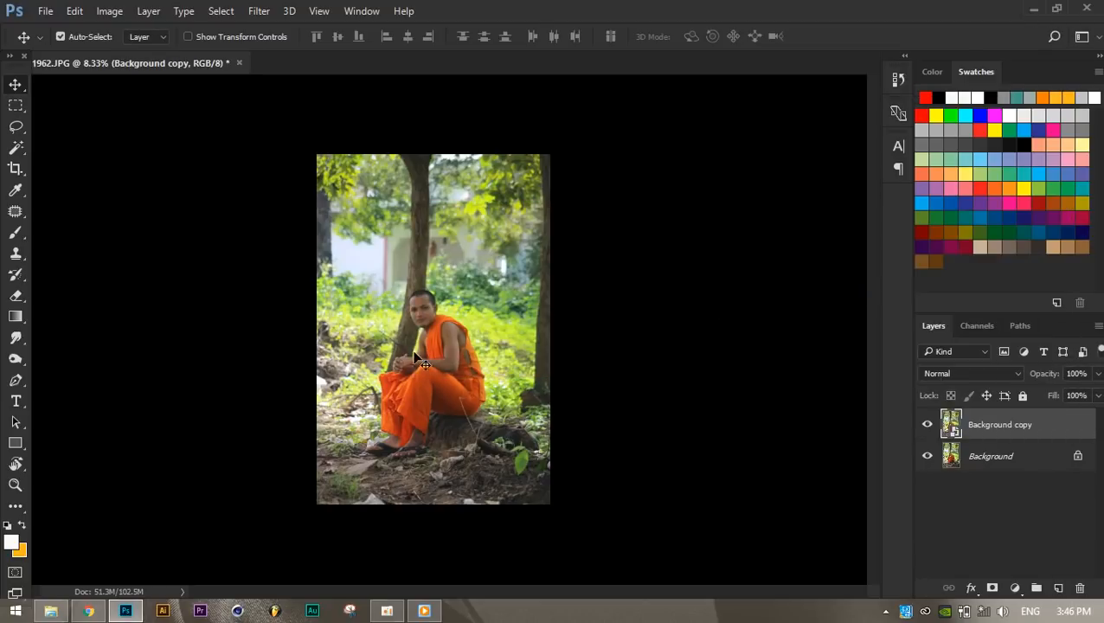
- Open the Camera Raw Filter for Background copy and show the before and after views side by side
{"action": "key", "text": "z"}
{"action": "left_click_drag", "start_coordinate": [424, 364], "coordinate": [475, 420]}
{"action": "left_click_drag", "start_coordinate": [576, 457], "coordinate": [590, 360]}
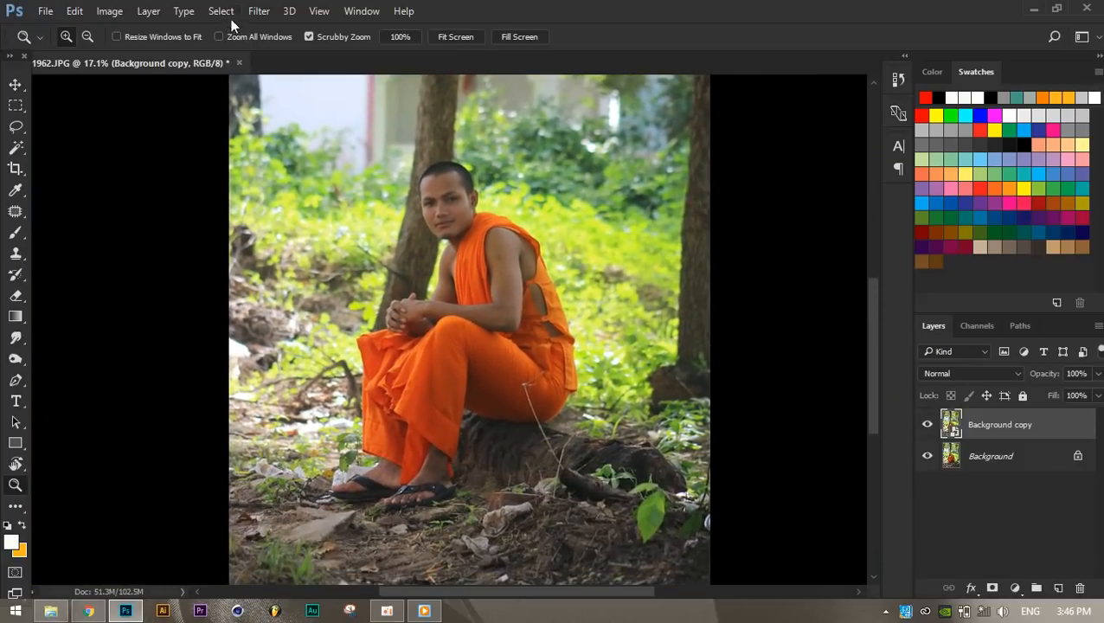
{"action": "left_click", "coordinate": [259, 10]}
{"action": "left_click", "coordinate": [290, 104]}
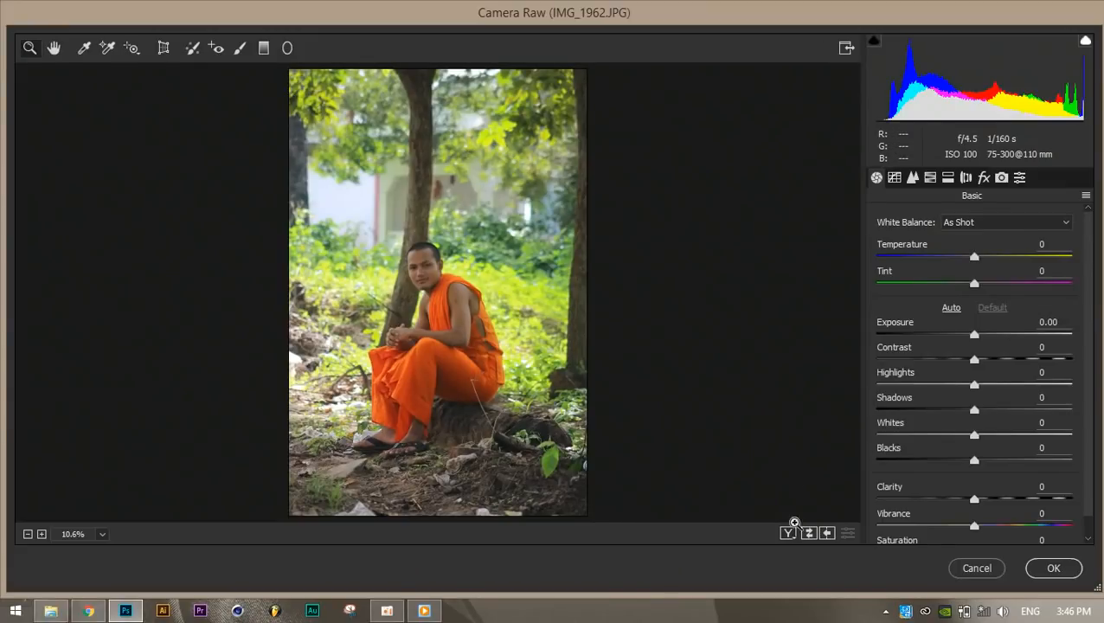
{"action": "left_click", "coordinate": [788, 533]}
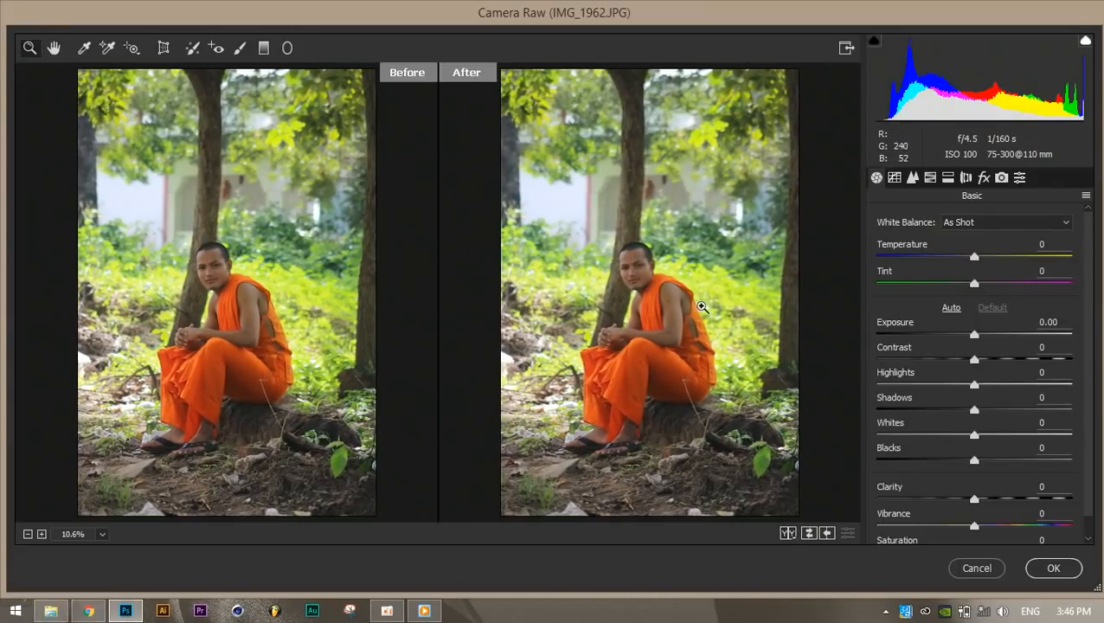
- Set Exposure to +0.40, Contrast to +23, Highlights to -100, Shadows to -23, Whites to +4 and Blacks to -14
{"action": "mouse_move", "coordinate": [975, 335]}
{"action": "left_mouse_down"}
{"action": "mouse_move", "coordinate": [1022, 335]}
{"action": "mouse_move", "coordinate": [968, 335]}
{"action": "mouse_move", "coordinate": [1069, 360]}
{"action": "mouse_move", "coordinate": [976, 359]}
{"action": "mouse_move", "coordinate": [997, 358]}
{"action": "mouse_move", "coordinate": [981, 336]}
{"action": "left_mouse_up"}
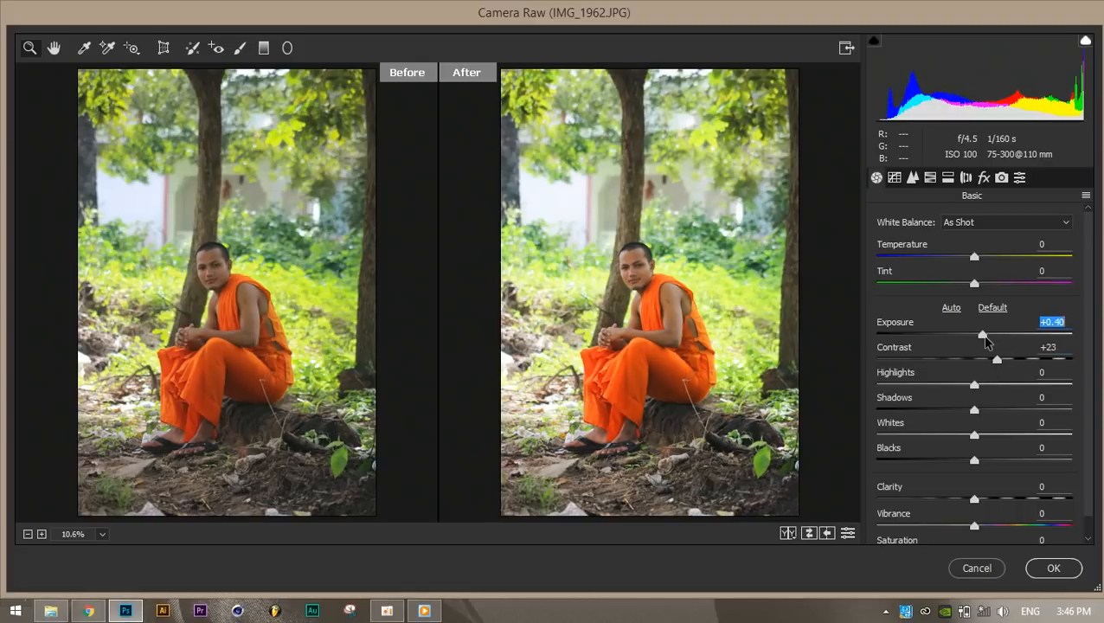
{"action": "left_click", "coordinate": [976, 392]}
{"action": "left_click_drag", "start_coordinate": [974, 386], "coordinate": [859, 381]}
{"action": "left_click_drag", "start_coordinate": [974, 436], "coordinate": [955, 421]}
{"action": "mouse_move", "coordinate": [979, 465]}
{"action": "left_mouse_down"}
{"action": "mouse_move", "coordinate": [1002, 461]}
{"action": "mouse_move", "coordinate": [965, 465]}
{"action": "left_mouse_up"}
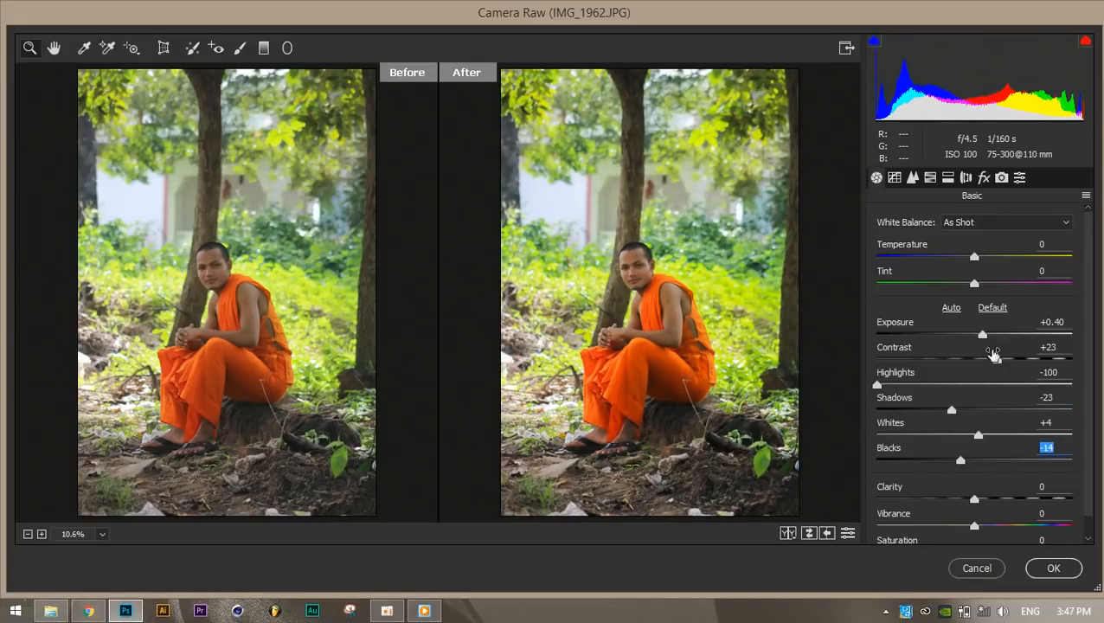
- Refine the dark tones by setting Shadows to -5 and Blacks to -10
{"action": "mouse_move", "coordinate": [957, 413]}
{"action": "left_mouse_down"}
{"action": "mouse_move", "coordinate": [980, 415]}
{"action": "mouse_move", "coordinate": [968, 421]}
{"action": "left_mouse_up"}
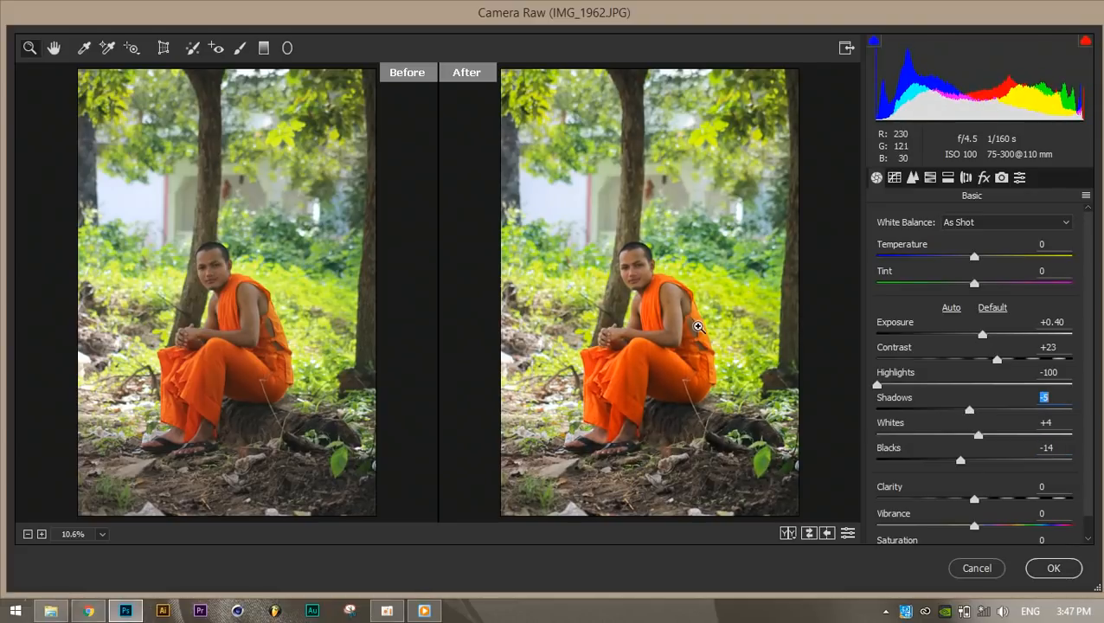
{"action": "scroll", "coordinate": [718, 336], "scroll_direction": "up", "scroll_amount": 5}
{"action": "left_click_drag", "start_coordinate": [602, 320], "coordinate": [744, 264]}
{"action": "scroll", "coordinate": [718, 339], "scroll_direction": "down", "scroll_amount": 5}
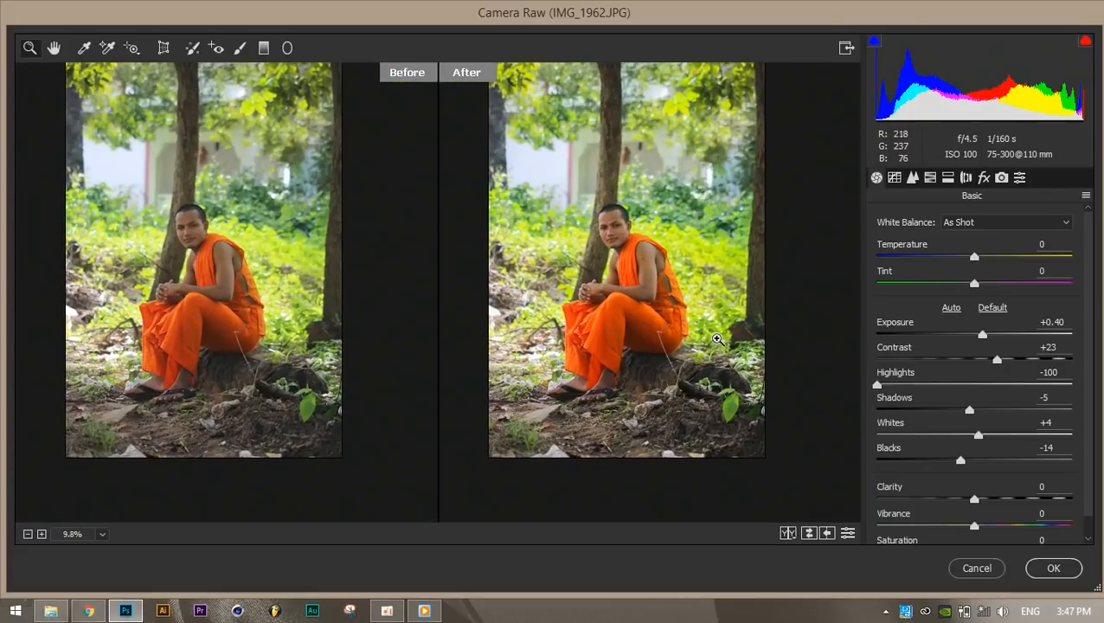
{"action": "left_click_drag", "start_coordinate": [689, 321], "coordinate": [731, 365]}
{"action": "scroll", "coordinate": [725, 358], "scroll_direction": "up", "scroll_amount": 2}
{"action": "scroll", "coordinate": [720, 357], "scroll_direction": "down", "scroll_amount": 2}
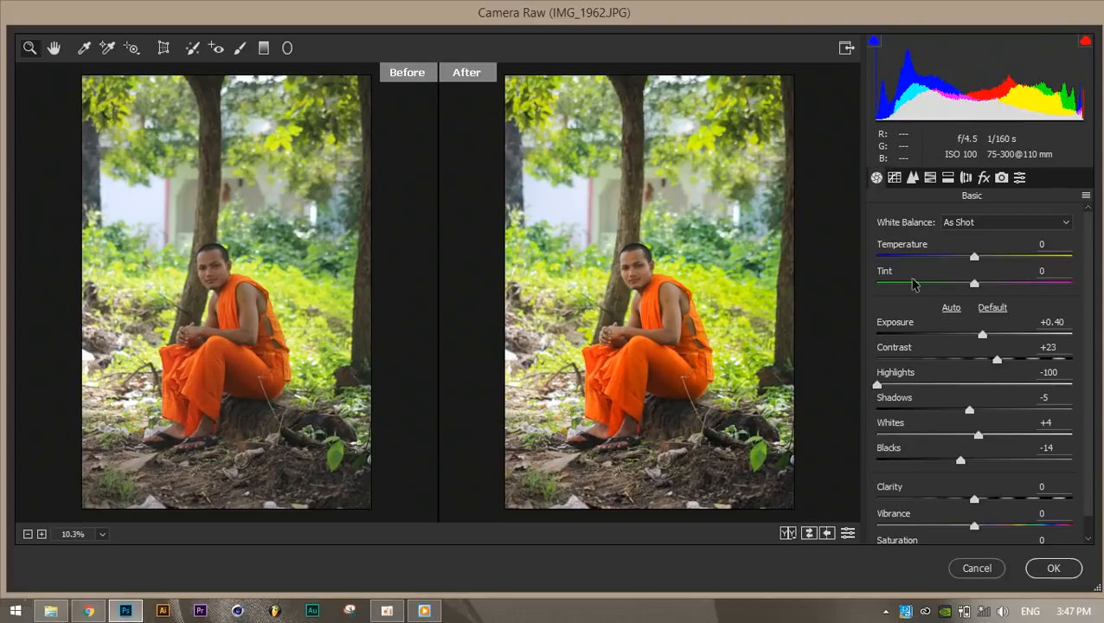
{"action": "left_click_drag", "start_coordinate": [962, 466], "coordinate": [966, 475]}
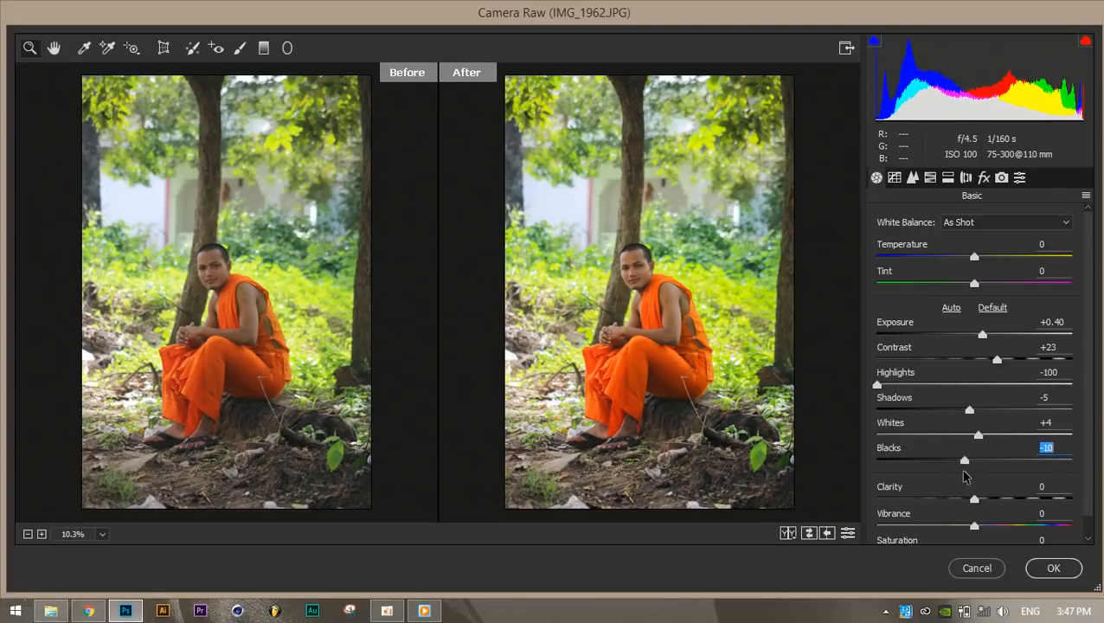
- Brighten the photo by setting Exposure to +0.50 and Contrast to +34
{"action": "left_click", "coordinate": [983, 336]}
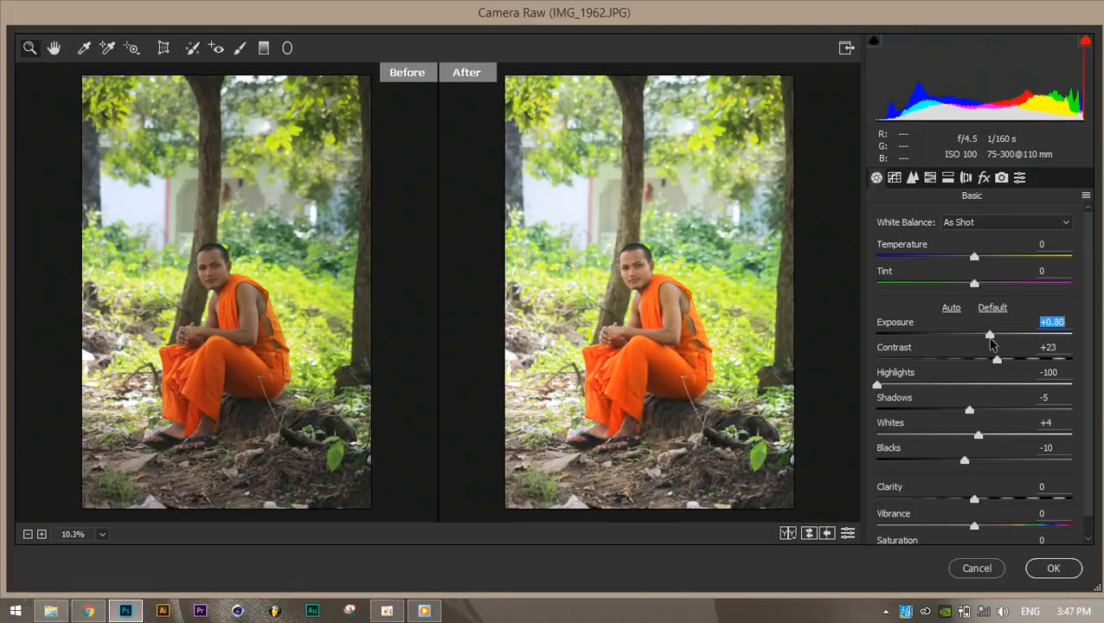
{"action": "left_click_drag", "start_coordinate": [982, 346], "coordinate": [1008, 372]}
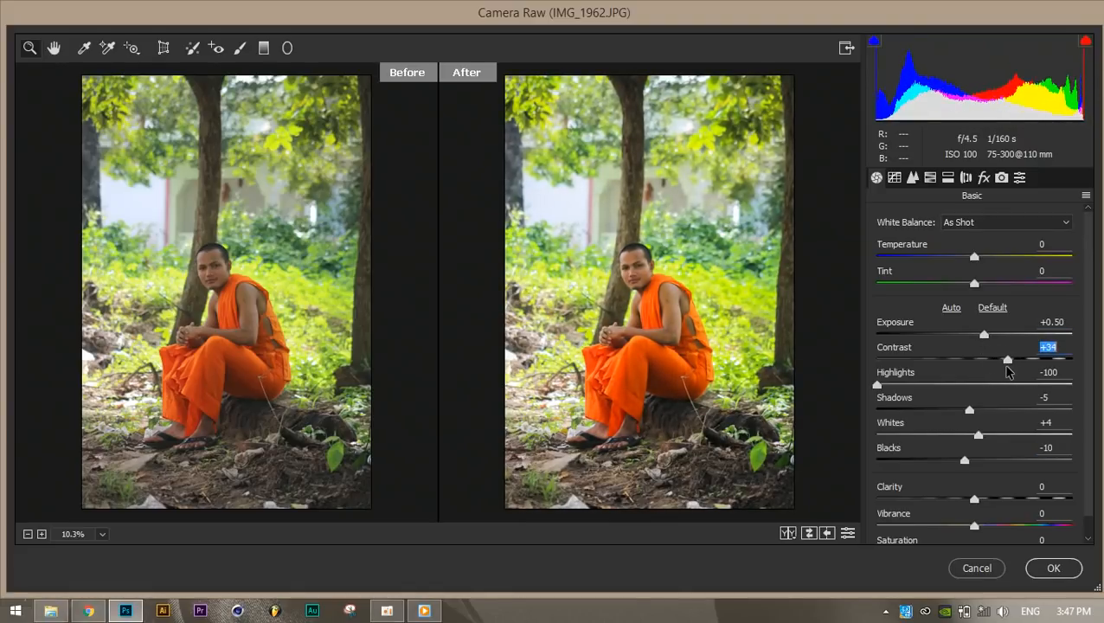
{"action": "left_click_drag", "start_coordinate": [642, 285], "coordinate": [650, 345]}
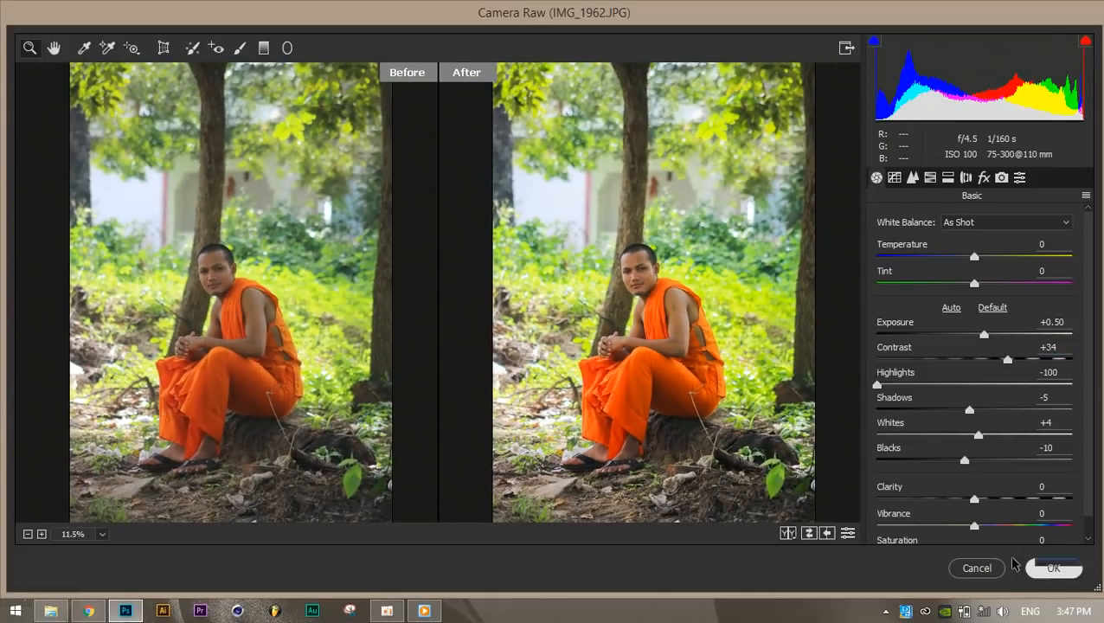
- Review the Basic tone values from Blacks up to Exposure and apply the Camera Raw filter
{"action": "left_click", "coordinate": [1063, 448]}
{"action": "left_click", "coordinate": [1063, 421]}
{"action": "left_click", "coordinate": [1039, 393]}
{"action": "left_click", "coordinate": [1069, 372]}
{"action": "left_click", "coordinate": [1062, 346]}
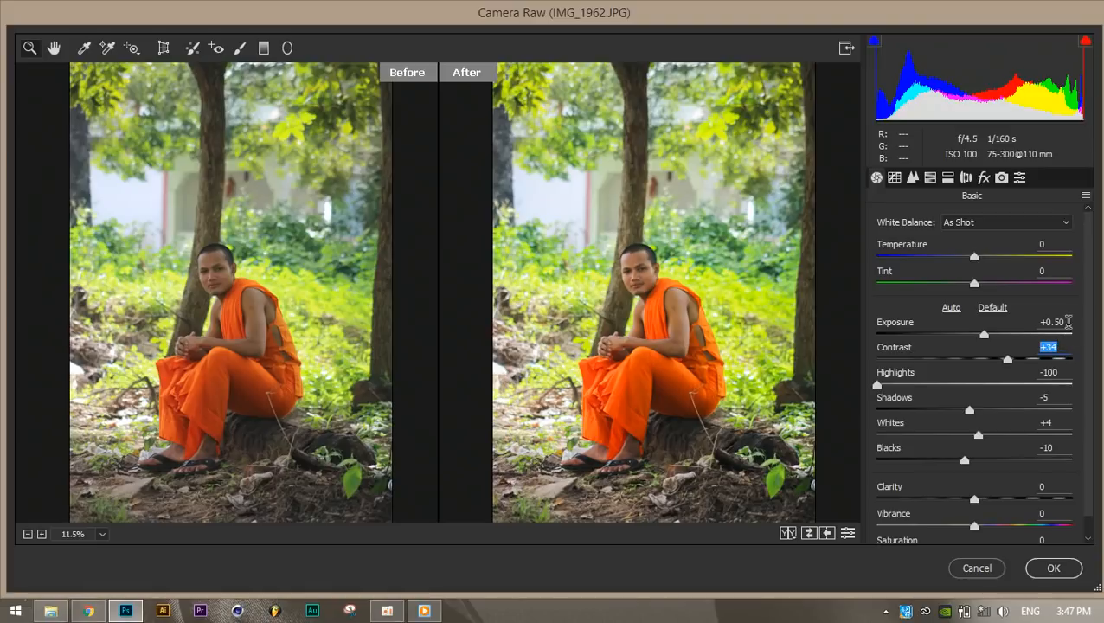
{"action": "left_click", "coordinate": [1068, 322]}
{"action": "left_click", "coordinate": [1052, 569]}
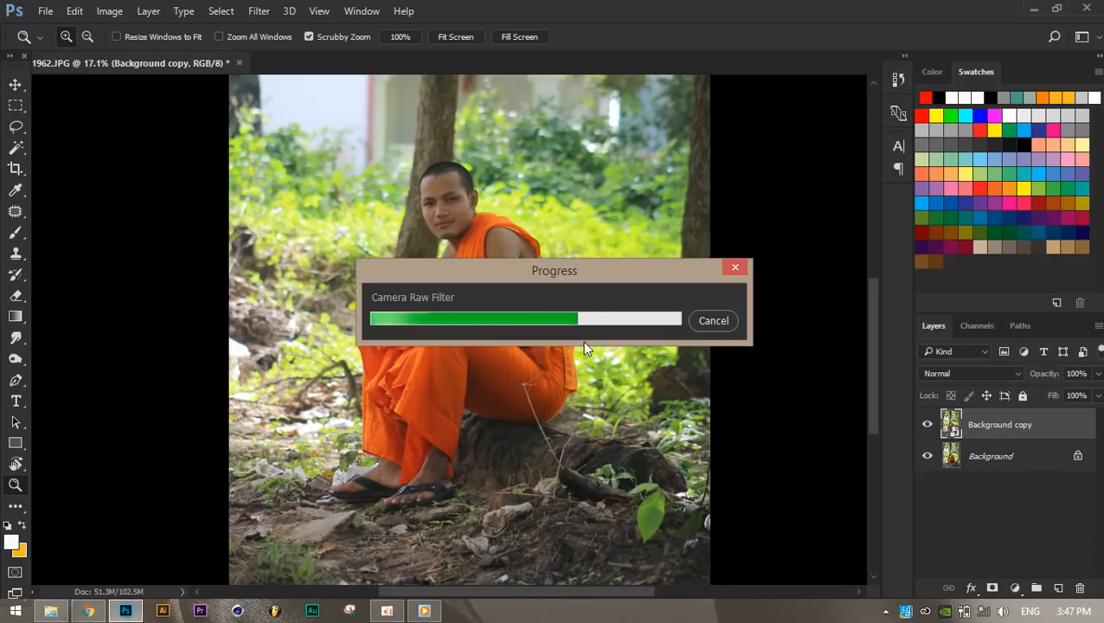
- Toggle the visibility of Background copy to compare the filtered photo with the original, and view the whole picture
{"action": "left_click", "coordinate": [926, 424]}
{"action": "left_click", "coordinate": [926, 423]}
{"action": "left_click_drag", "start_coordinate": [334, 152], "coordinate": [543, 394]}
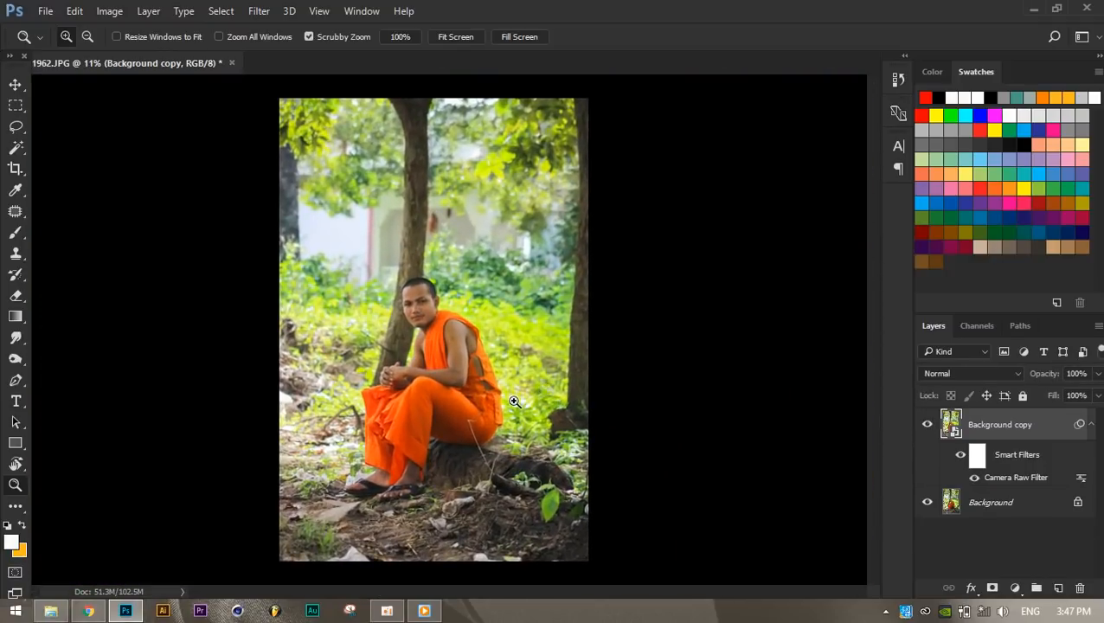
- Add a Selective Color adjustment layer and clip it to Background copy
{"action": "left_click", "coordinate": [1015, 587]}
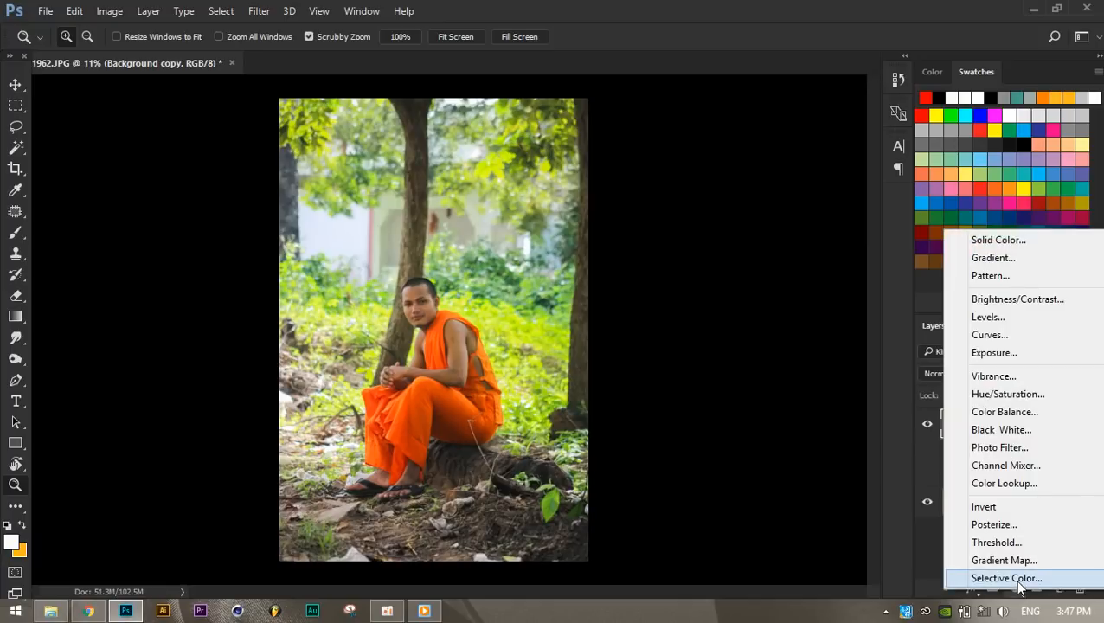
{"action": "left_click", "coordinate": [1014, 579]}
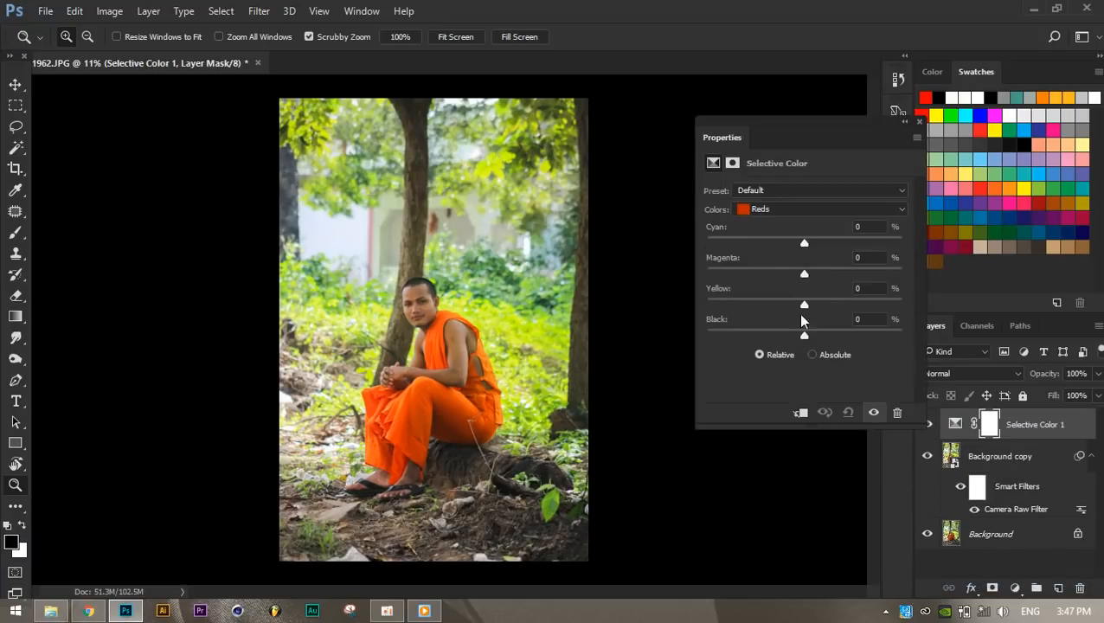
{"action": "left_click", "coordinate": [800, 414]}
{"action": "left_click", "coordinate": [828, 210]}
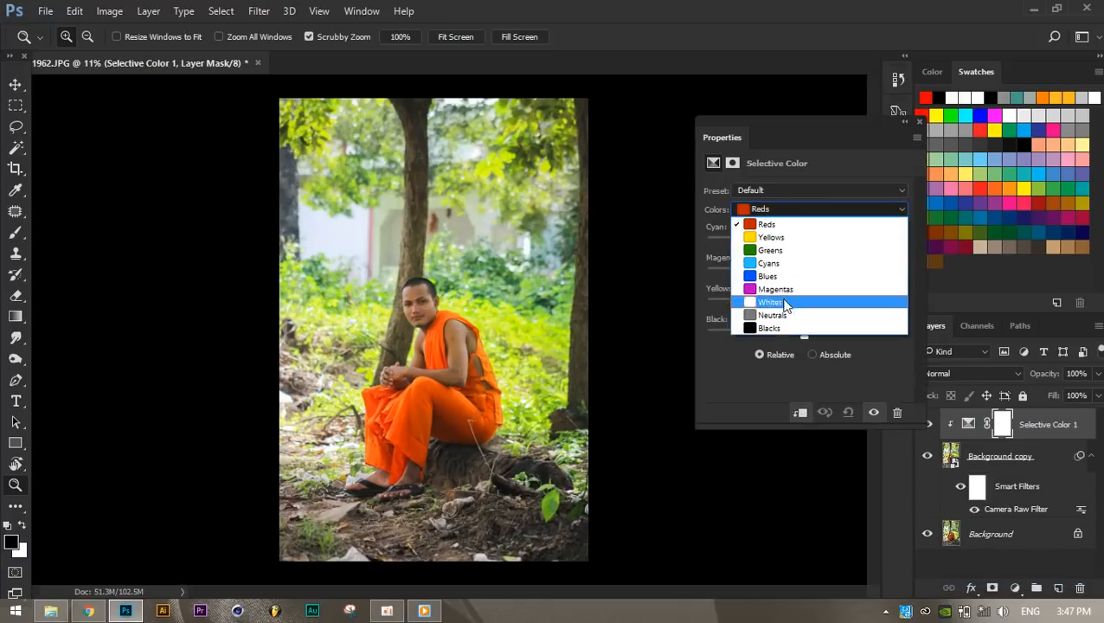
{"action": "left_click", "coordinate": [779, 314]}
{"action": "left_click_drag", "start_coordinate": [806, 275], "coordinate": [852, 277]}
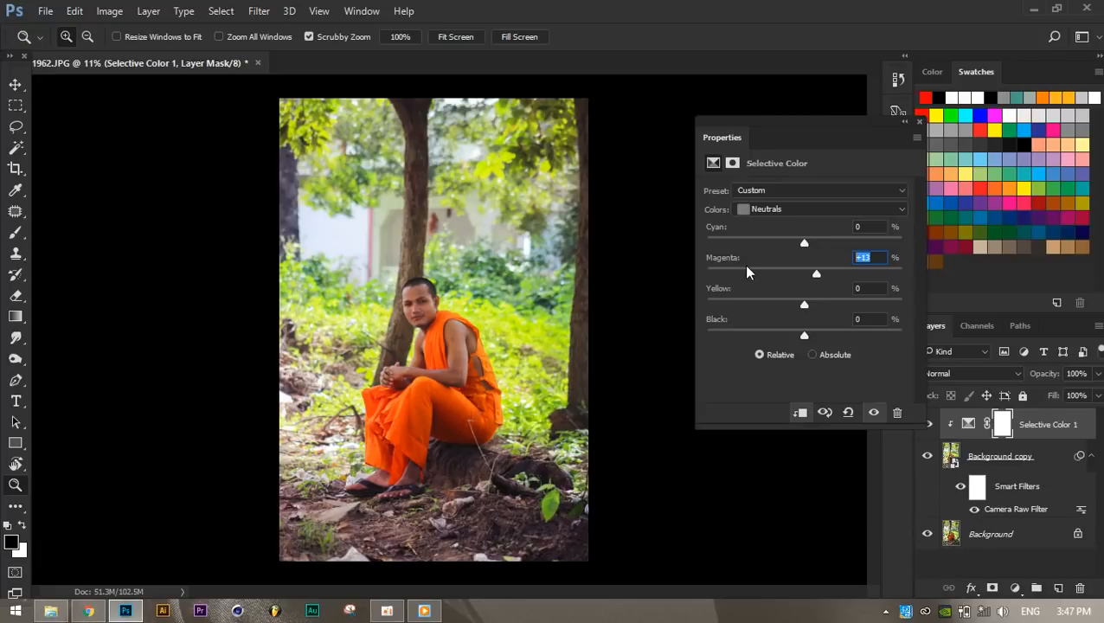
{"action": "type", "text": "0"}
{"action": "left_click", "coordinate": [813, 216]}
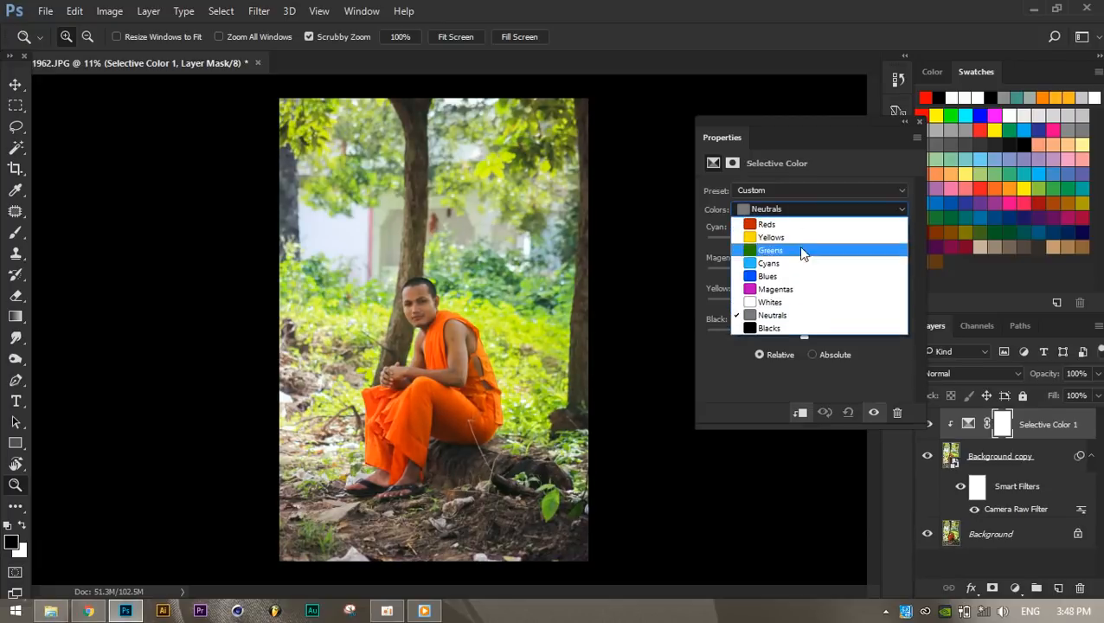
{"action": "left_click", "coordinate": [772, 317]}
{"action": "left_click_drag", "start_coordinate": [804, 245], "coordinate": [797, 277]}
{"action": "left_click", "coordinate": [875, 229]}
{"action": "type", "text": "0"}
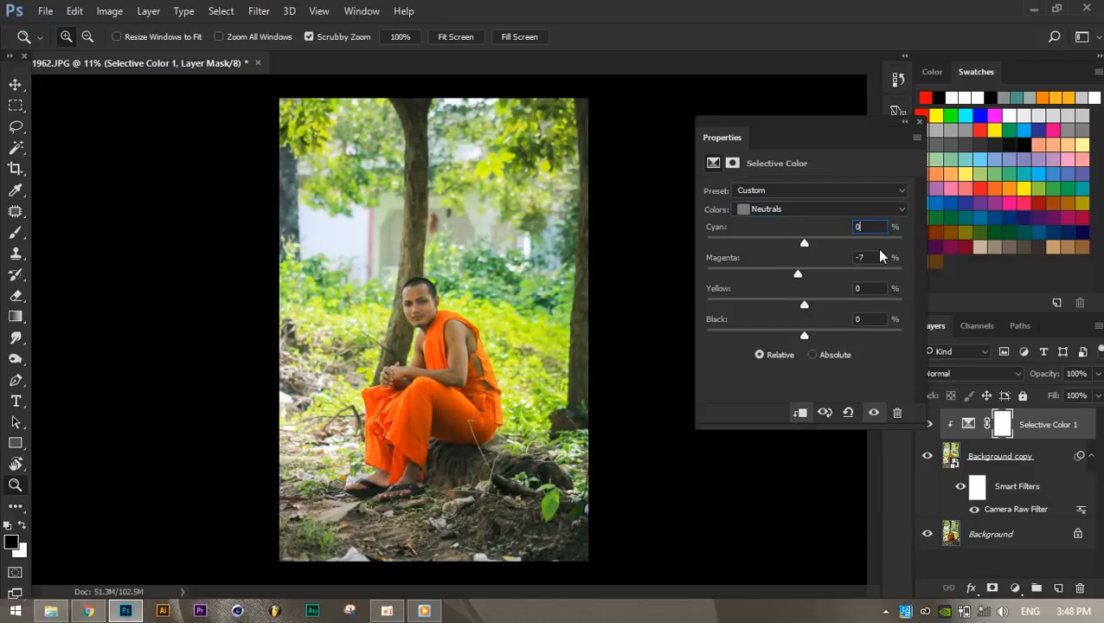
{"action": "type", "text": "0"}
- Set the Yellows in the Selective Color adjustment to Cyan -100%, Magenta +100%, Yellow +100% and Black +100%
{"action": "left_click", "coordinate": [809, 208]}
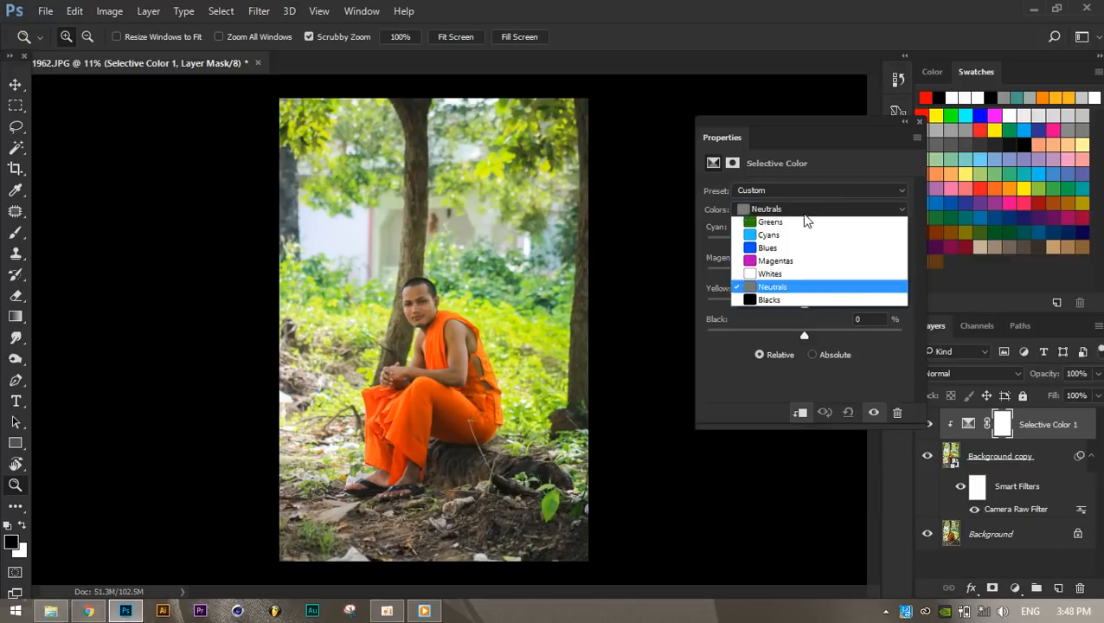
{"action": "left_click", "coordinate": [809, 239]}
{"action": "left_click_drag", "start_coordinate": [750, 248], "coordinate": [665, 233]}
{"action": "left_click_drag", "start_coordinate": [805, 273], "coordinate": [904, 274]}
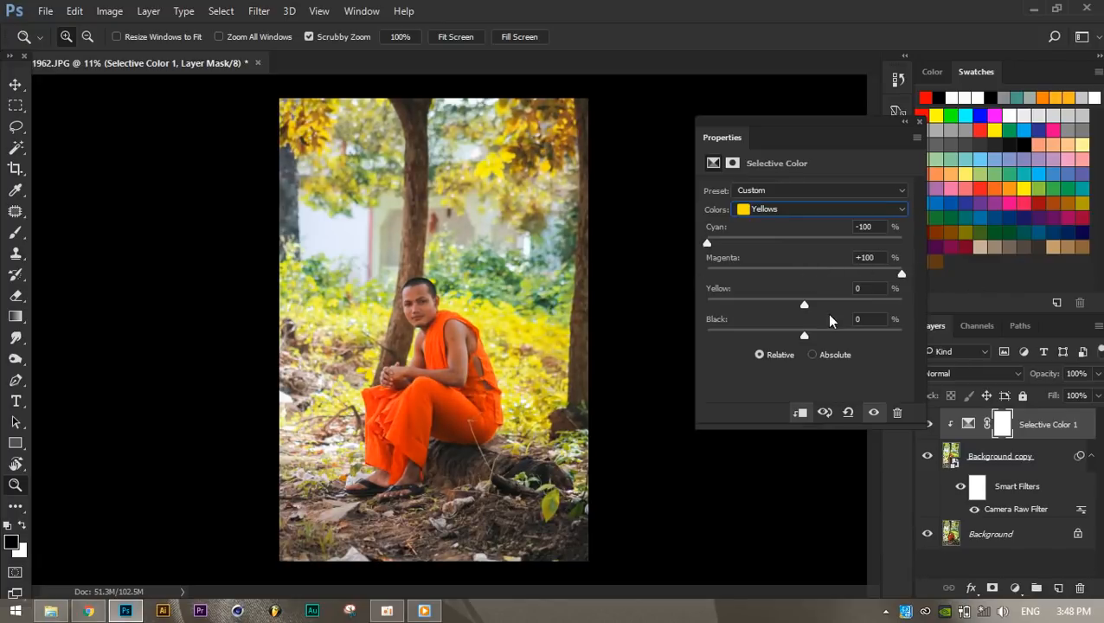
{"action": "left_click_drag", "start_coordinate": [803, 303], "coordinate": [961, 304]}
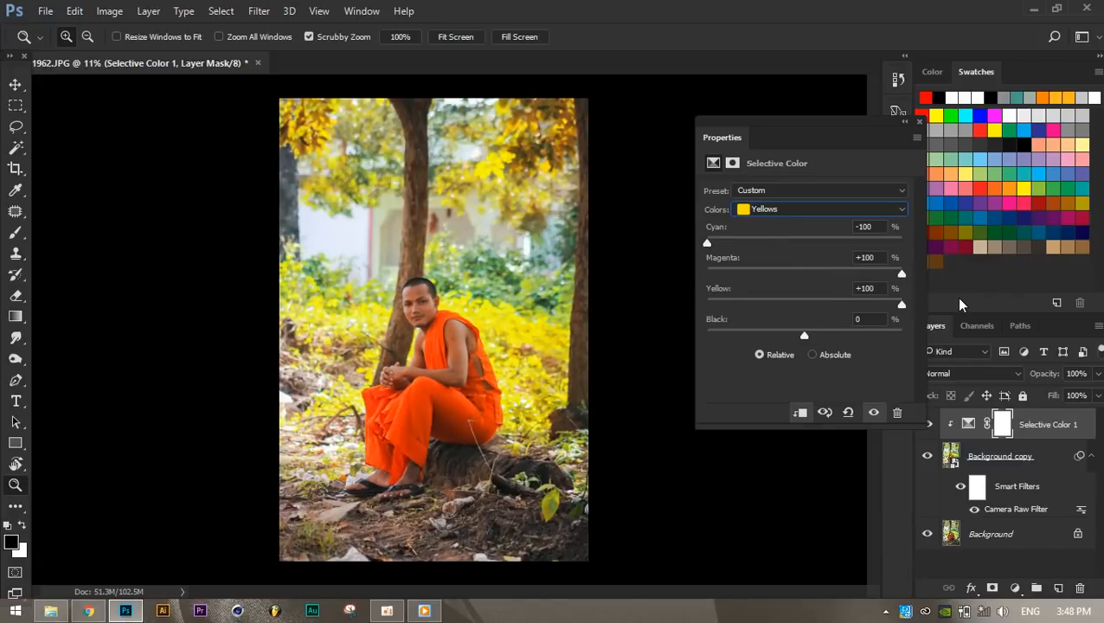
{"action": "left_click_drag", "start_coordinate": [809, 331], "coordinate": [924, 330]}
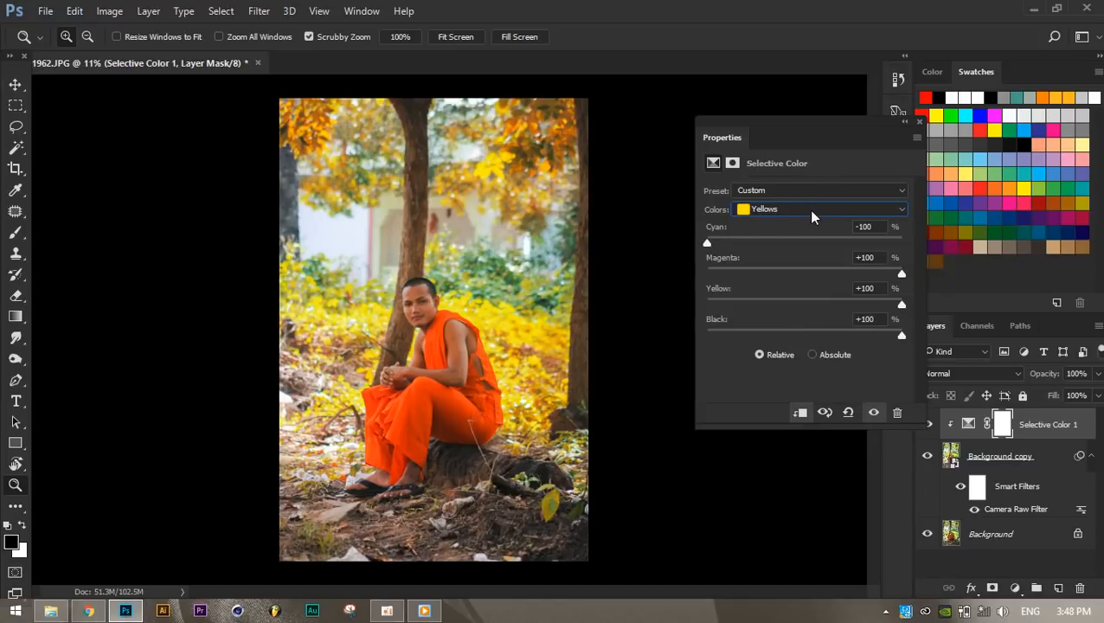
{"action": "left_click_drag", "start_coordinate": [902, 273], "coordinate": [859, 275]}
{"action": "left_click_drag", "start_coordinate": [862, 282], "coordinate": [935, 277]}
- Set the Greens in the Selective Color adjustment to Cyan -100%, Magenta +100%, Yellow -100% and Black +60%
{"action": "left_click", "coordinate": [825, 212]}
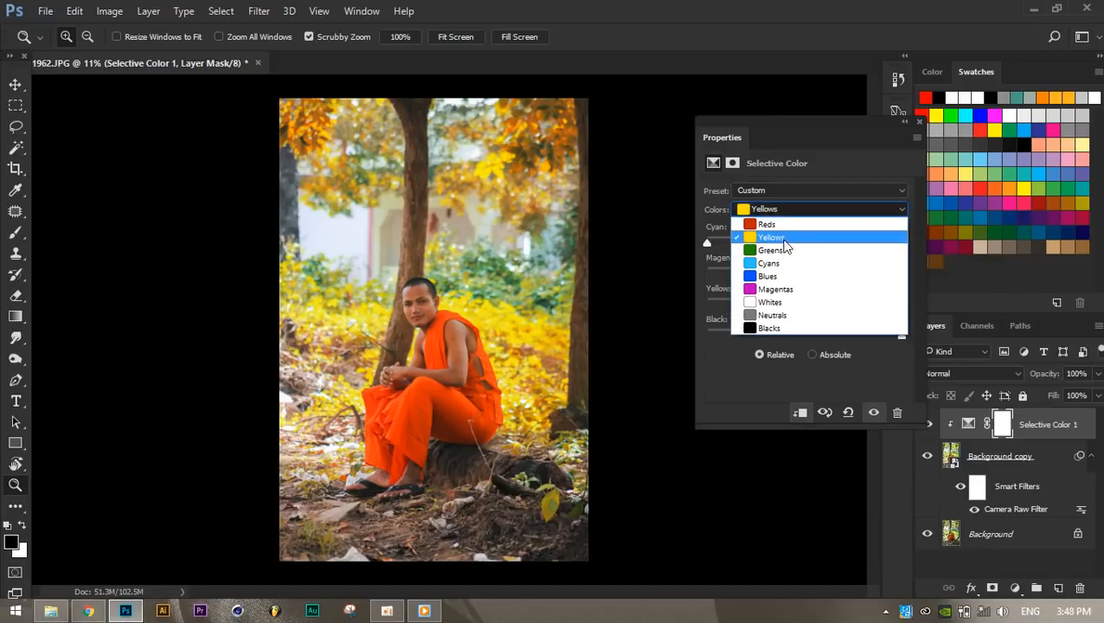
{"action": "left_click", "coordinate": [784, 248]}
{"action": "left_click_drag", "start_coordinate": [801, 249], "coordinate": [621, 256]}
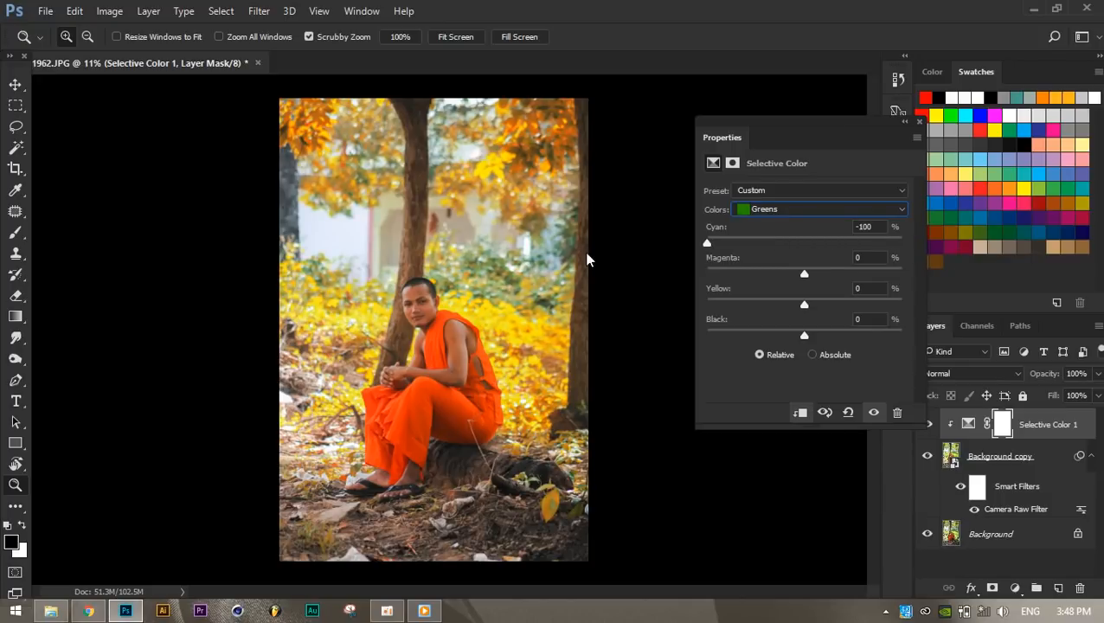
{"action": "left_click_drag", "start_coordinate": [805, 274], "coordinate": [975, 277]}
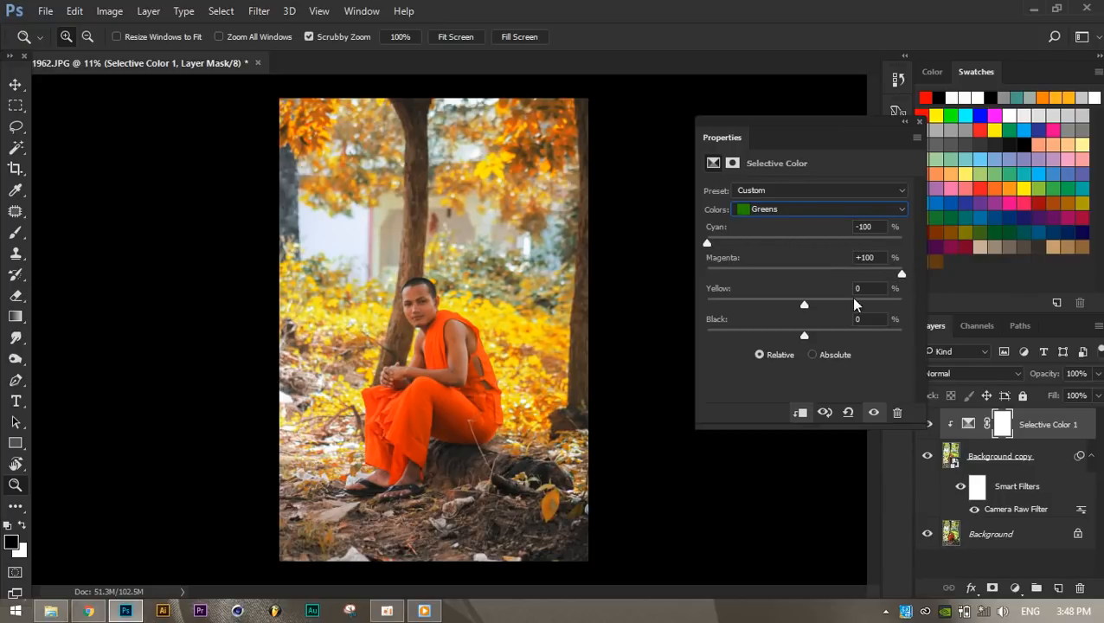
{"action": "left_click_drag", "start_coordinate": [805, 306], "coordinate": [612, 294]}
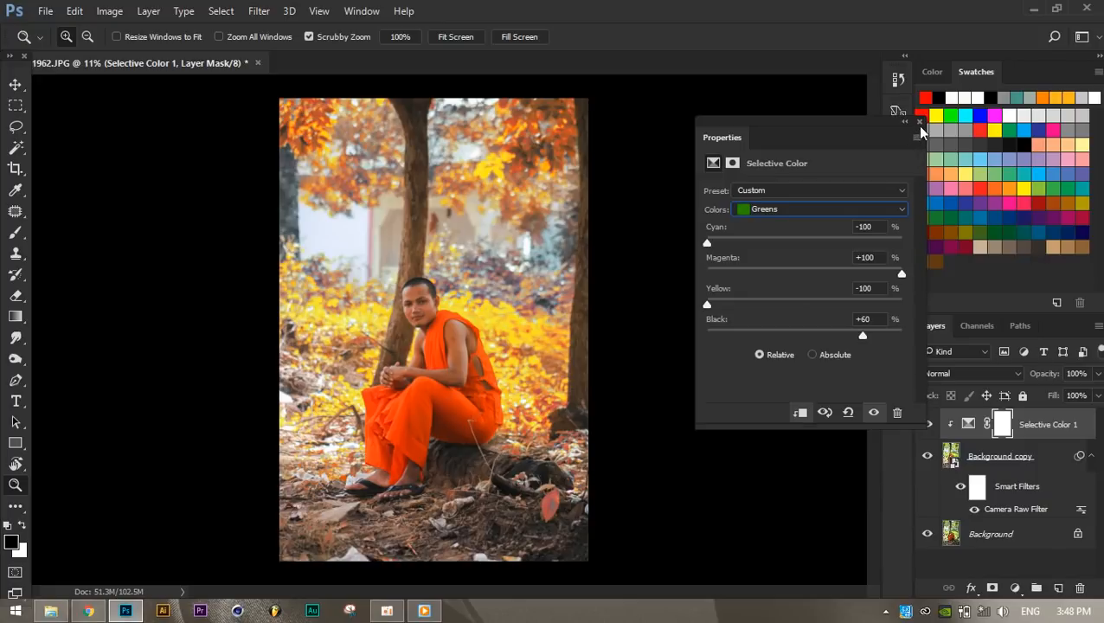
{"action": "left_click", "coordinate": [883, 228]}
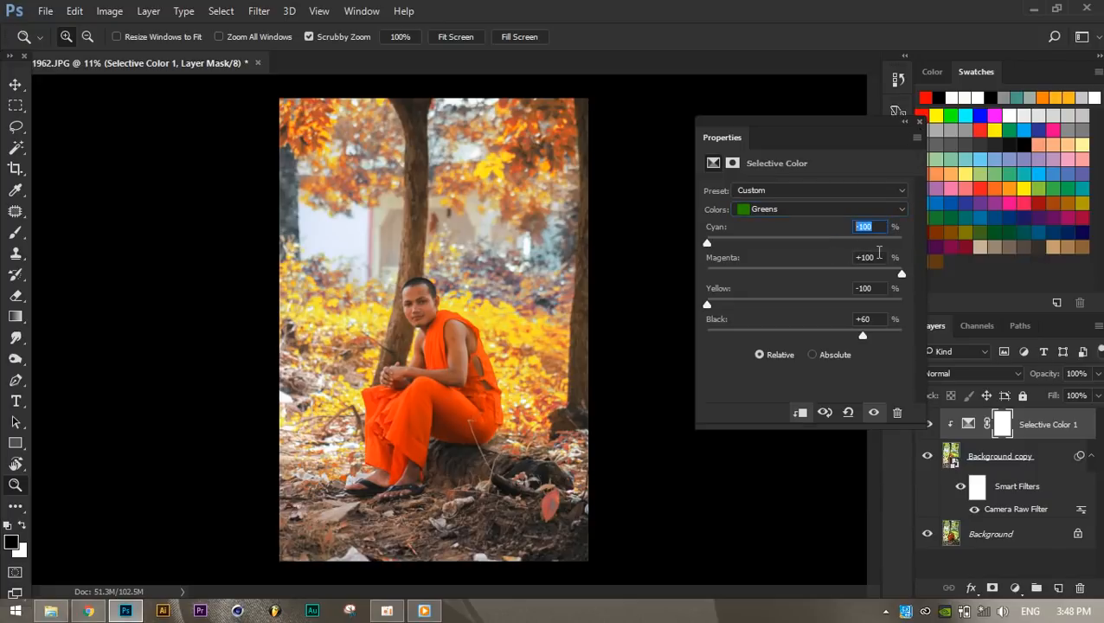
{"action": "key", "text": "Tab"}
{"action": "key", "text": "Tab"}
{"action": "key", "text": "Tab"}
{"action": "left_click", "coordinate": [921, 122]}
- Toggle the visibility of Selective Color 1 to compare the foliage colours, and view the whole picture
{"action": "left_click", "coordinate": [928, 423]}
{"action": "left_click", "coordinate": [929, 423]}
{"action": "left_click", "coordinate": [537, 401]}
{"action": "left_click_drag", "start_coordinate": [681, 521], "coordinate": [459, 318]}
{"action": "left_click_drag", "start_coordinate": [646, 318], "coordinate": [638, 282]}
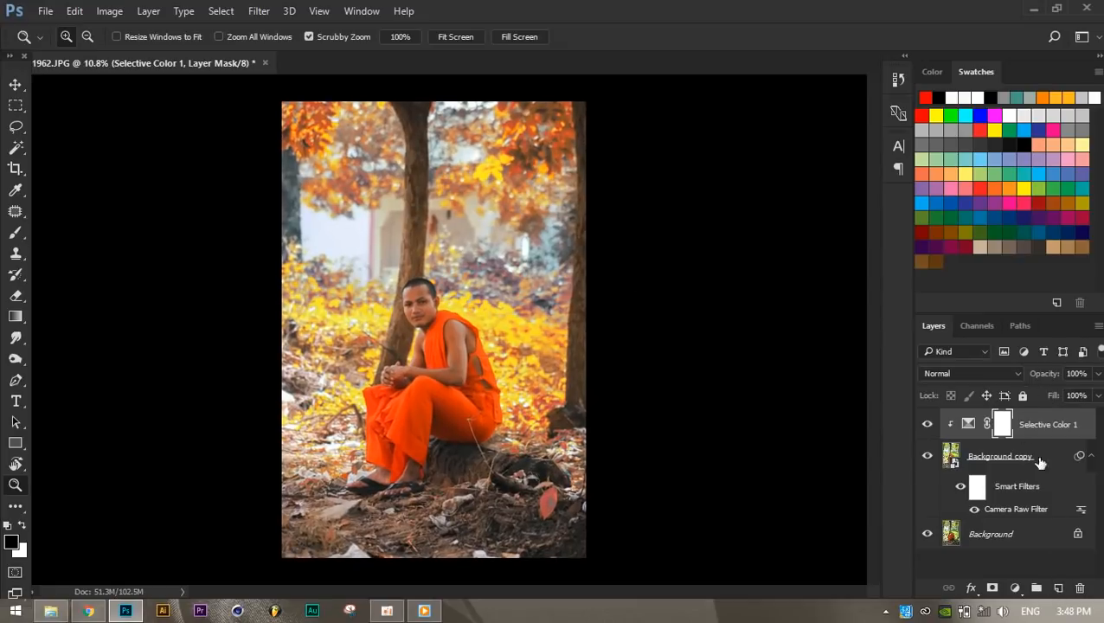
- Add a Curves adjustment clipped above Selective Color 1 and slightly adjust the Blue channel curve near its midpoint
{"action": "left_click", "coordinate": [1021, 586]}
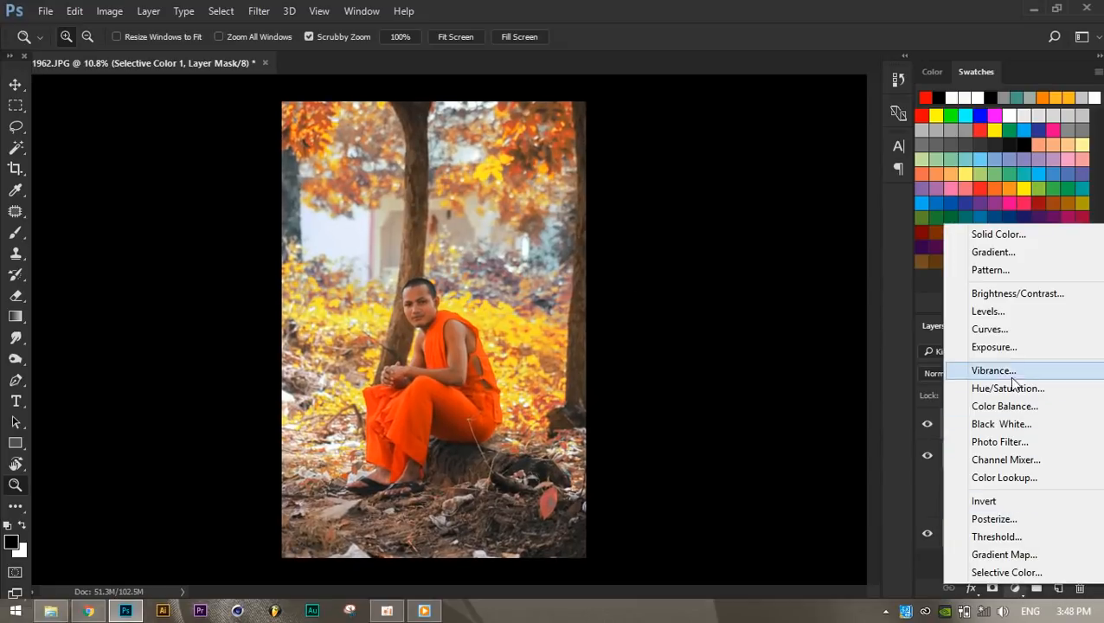
{"action": "left_click", "coordinate": [989, 328]}
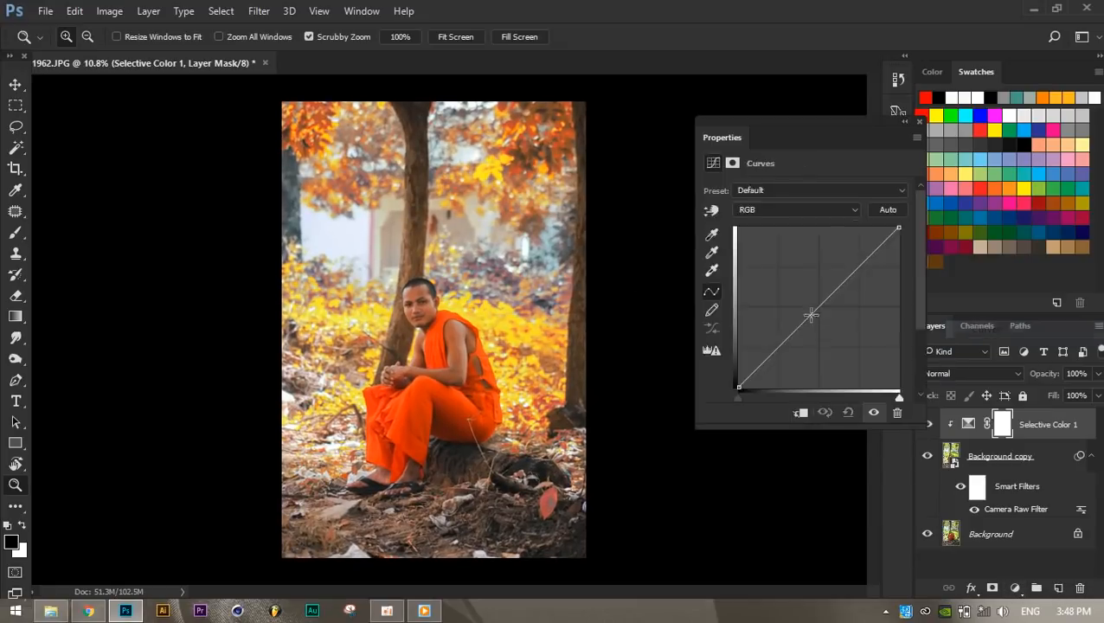
{"action": "left_click", "coordinate": [802, 414]}
{"action": "left_click", "coordinate": [795, 210]}
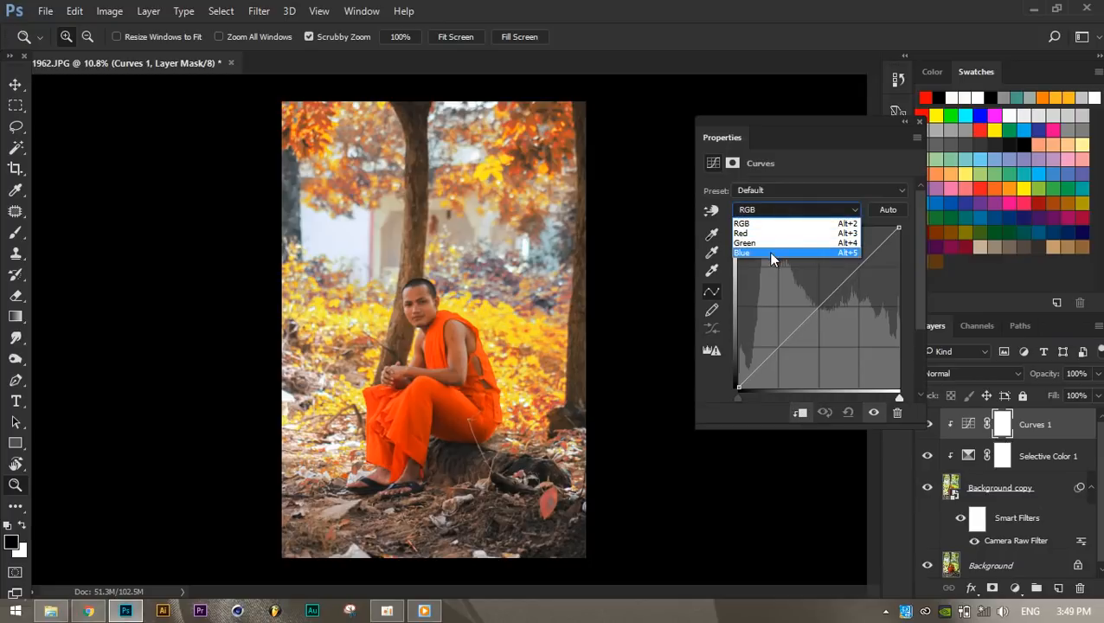
{"action": "left_click", "coordinate": [768, 249]}
{"action": "mouse_move", "coordinate": [825, 300]}
{"action": "left_mouse_down"}
{"action": "mouse_move", "coordinate": [829, 308]}
{"action": "mouse_move", "coordinate": [811, 303]}
{"action": "mouse_move", "coordinate": [818, 309]}
{"action": "left_mouse_up"}
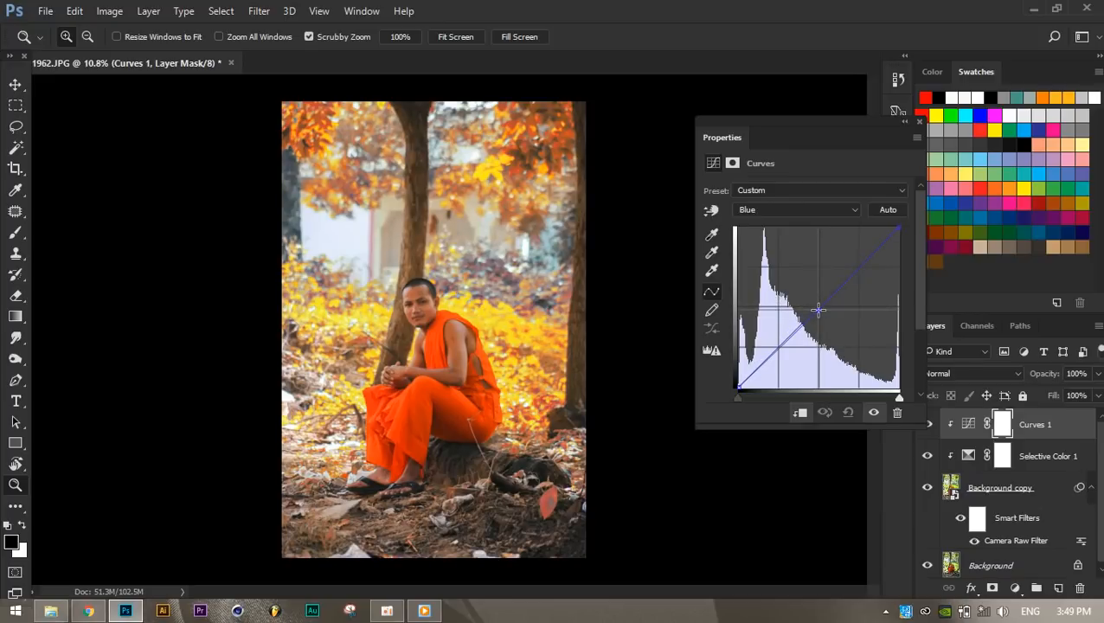
{"action": "left_click", "coordinate": [919, 123]}
- Add an Exposure adjustment directly above Background copy with Exposure 0, Offset -0.0042 and Gamma Correction 1.05
{"action": "left_click", "coordinate": [1028, 490]}
{"action": "left_click", "coordinate": [1015, 588]}
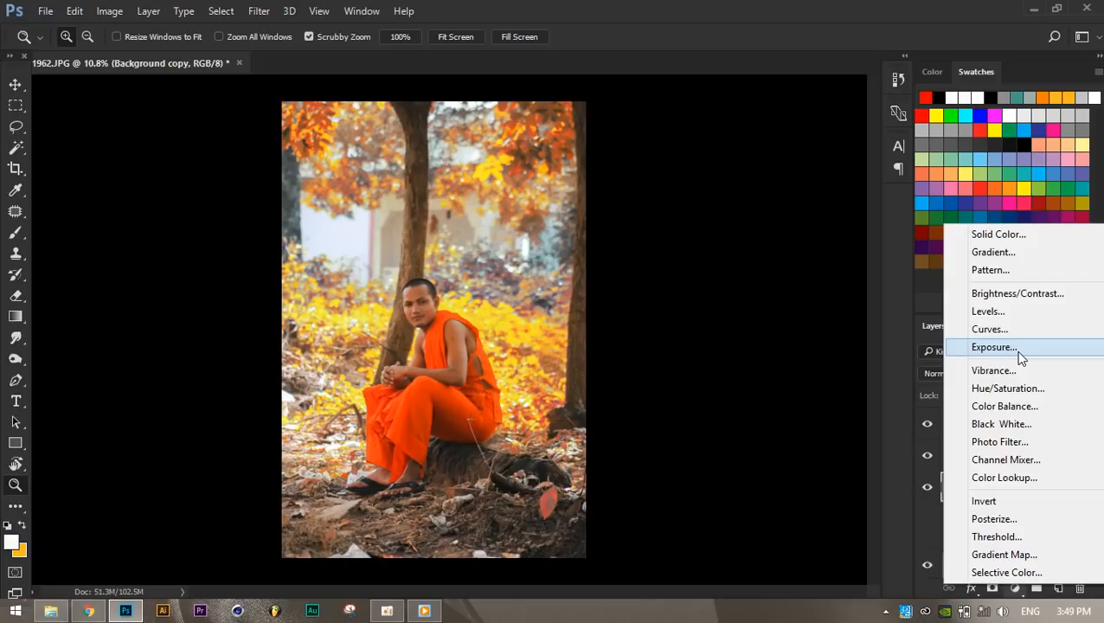
{"action": "left_click", "coordinate": [995, 347]}
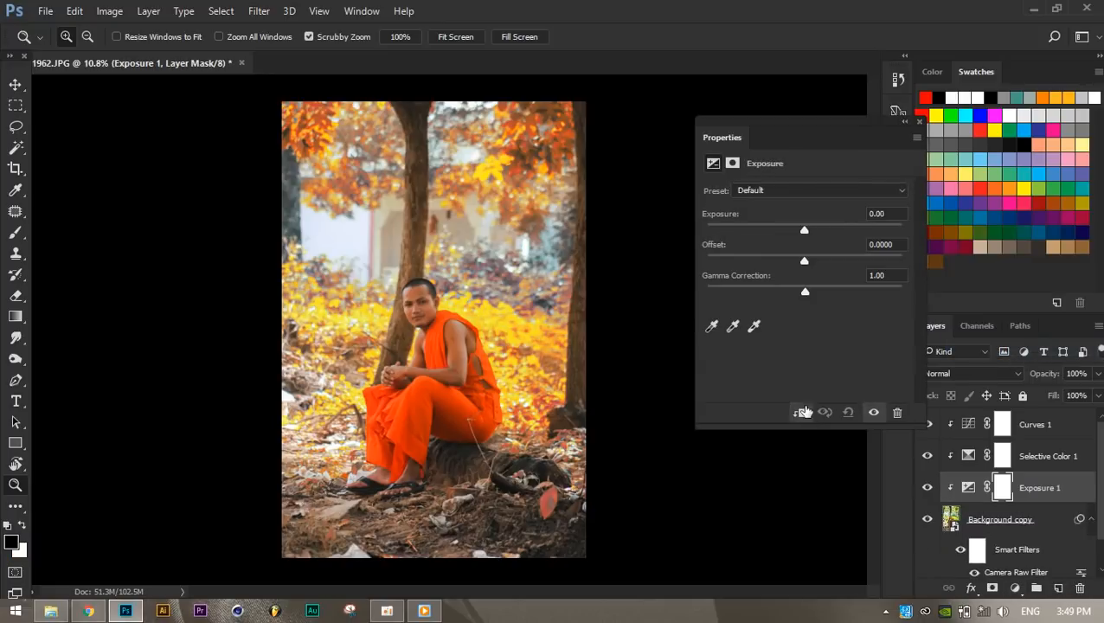
{"action": "mouse_move", "coordinate": [807, 295]}
{"action": "left_mouse_down"}
{"action": "mouse_move", "coordinate": [830, 300]}
{"action": "mouse_move", "coordinate": [807, 303]}
{"action": "left_mouse_up"}
{"action": "mouse_move", "coordinate": [804, 261]}
{"action": "left_mouse_down"}
{"action": "mouse_move", "coordinate": [822, 264]}
{"action": "mouse_move", "coordinate": [803, 269]}
{"action": "left_mouse_up"}
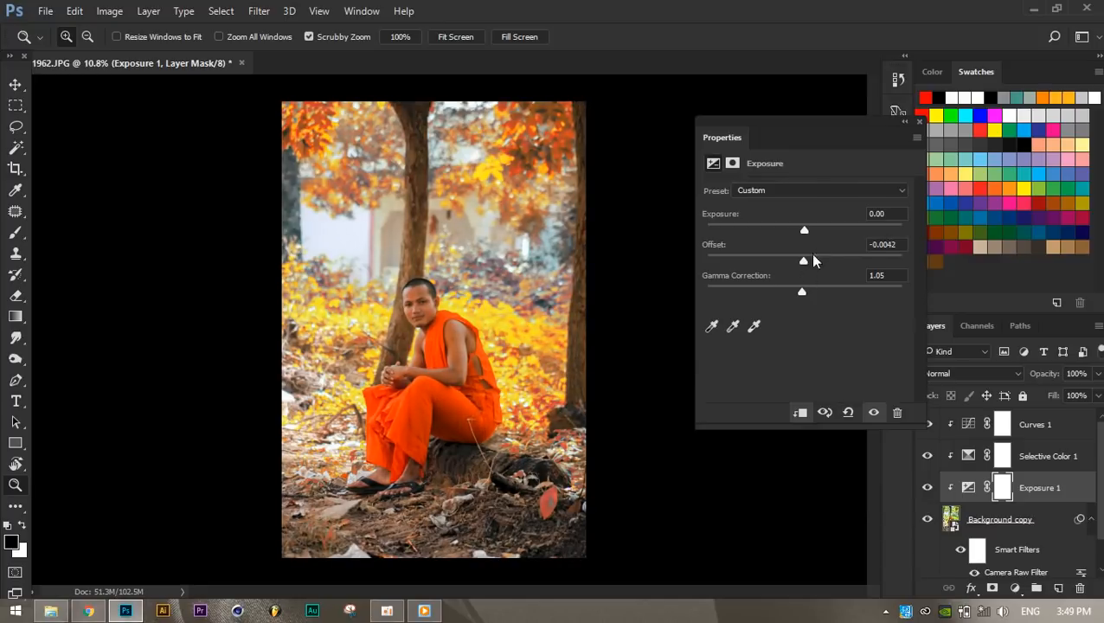
{"action": "left_click_drag", "start_coordinate": [803, 231], "coordinate": [771, 234]}
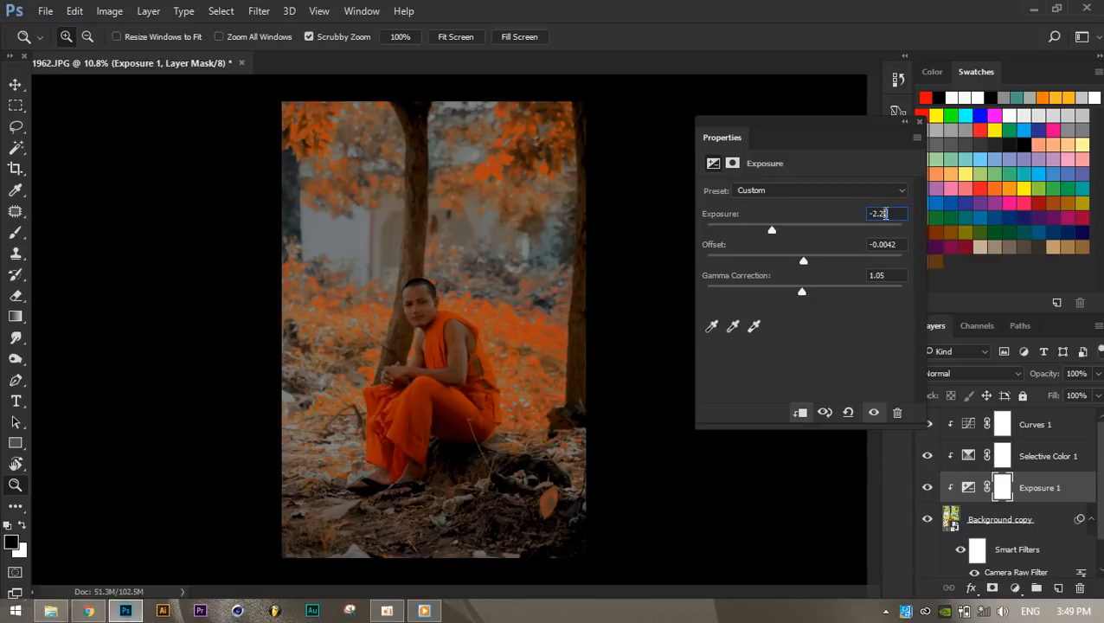
{"action": "type", "text": "0"}
{"action": "left_click", "coordinate": [919, 122]}
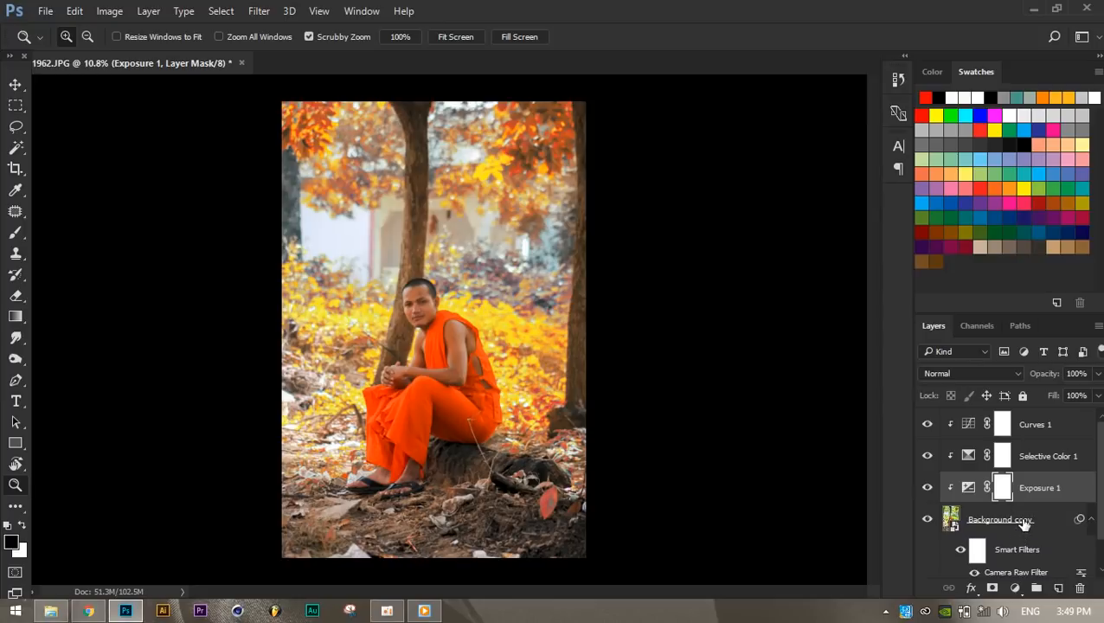
- Add a Color Lookup adjustment directly above Background copy and load the Fuji F125 Kodak 2395 3D LUT
{"action": "left_click", "coordinate": [1021, 522]}
{"action": "left_click", "coordinate": [1014, 589]}
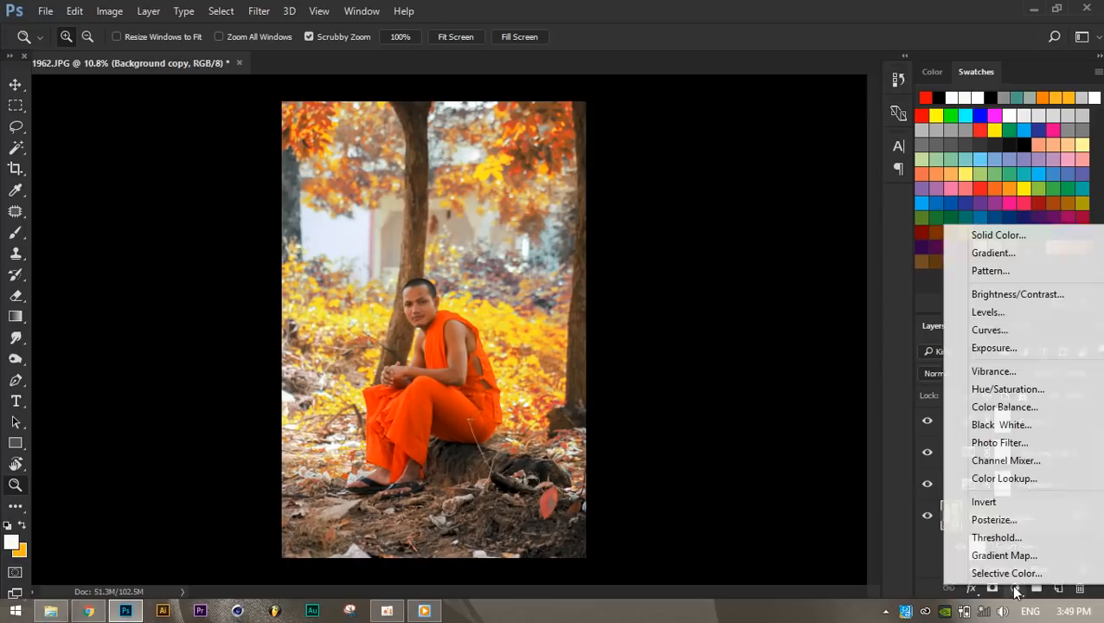
{"action": "left_click", "coordinate": [1017, 483]}
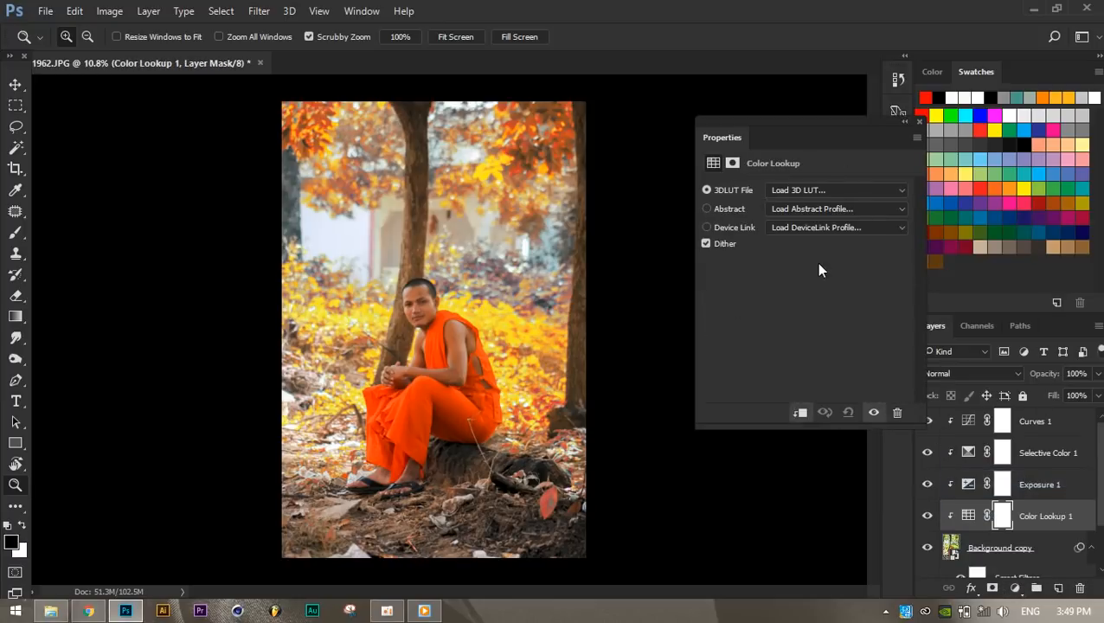
{"action": "left_click", "coordinate": [835, 189]}
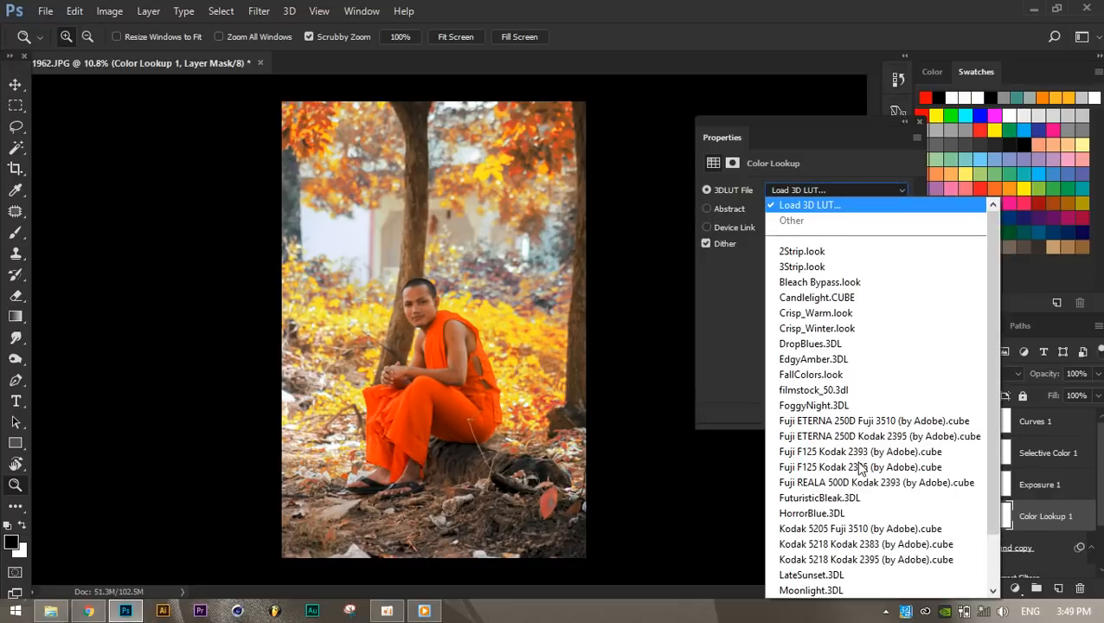
{"action": "left_click", "coordinate": [859, 456]}
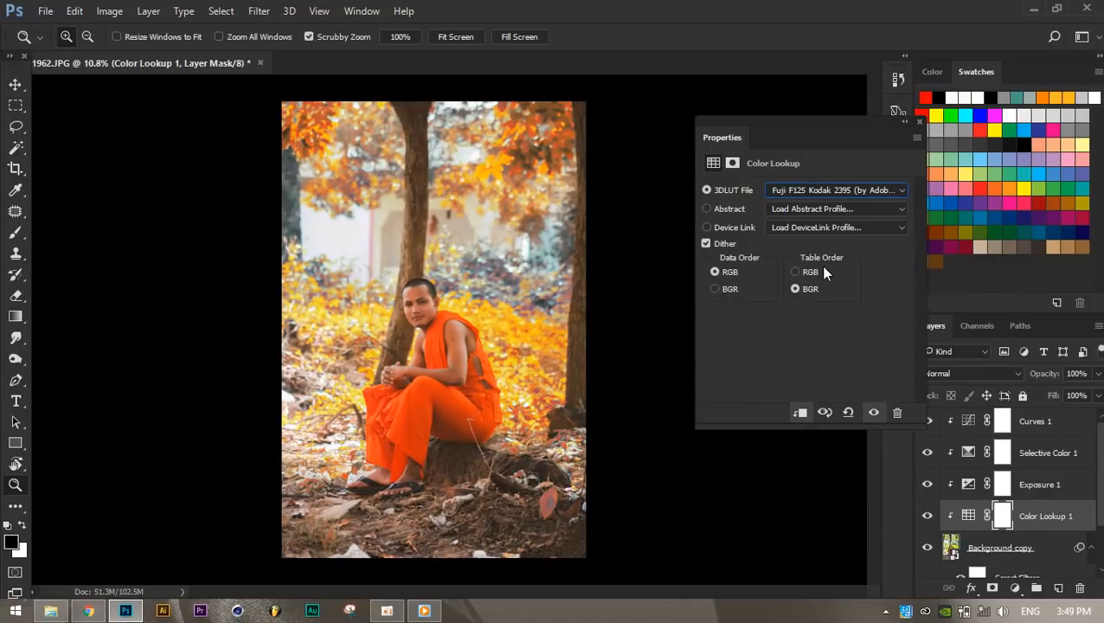
- Try the HorrorBlue, Kodak 5205 Fuji 3510 and Kodak 5218 Kodak 2395 LUTs on the Color Lookup adjustment
{"action": "key", "text": "Down"}
{"action": "key", "text": "Down"}
{"action": "key", "text": "Down"}
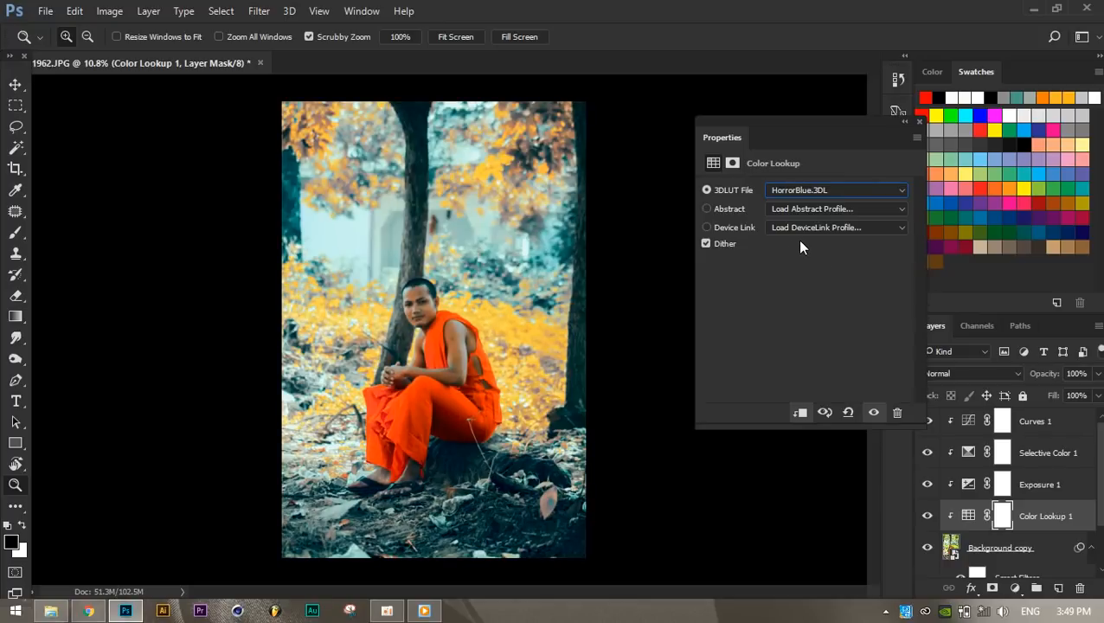
{"action": "key", "text": "Down"}
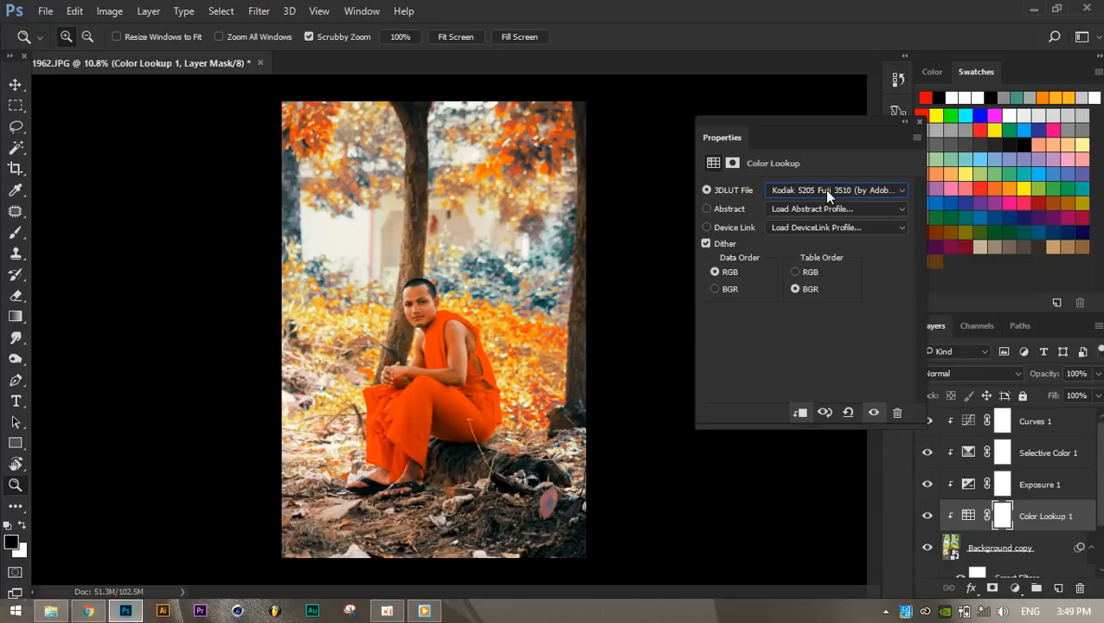
{"action": "key", "text": "Down"}
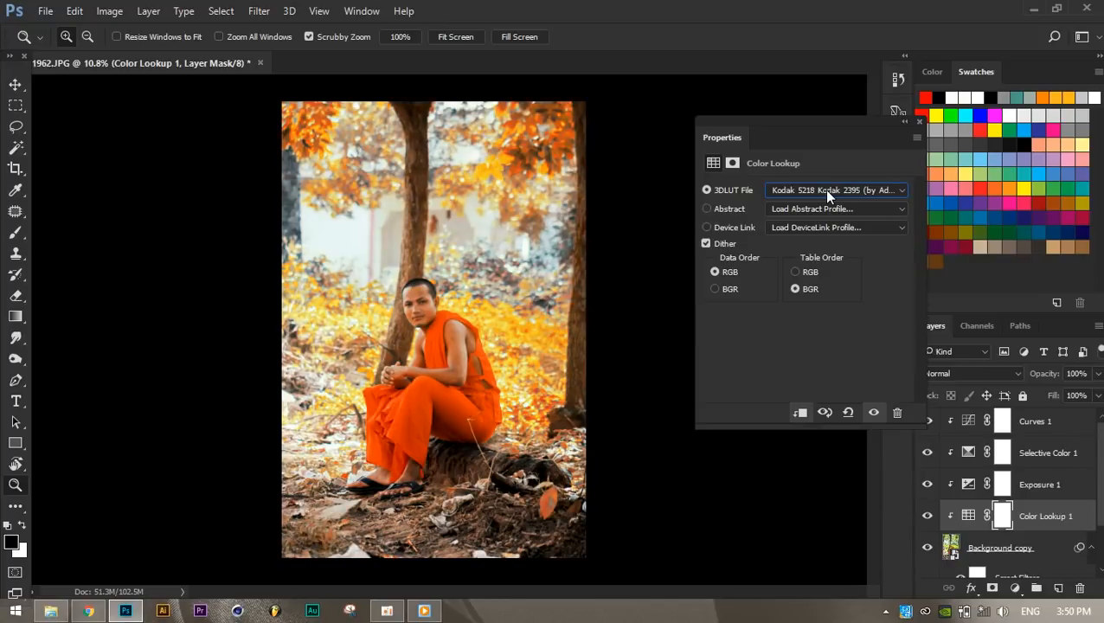
- Try the FallColors and neighbouring LUTs on the Color Lookup adjustment and settle on FoggyNight.3DL
{"action": "left_click", "coordinate": [824, 188]}
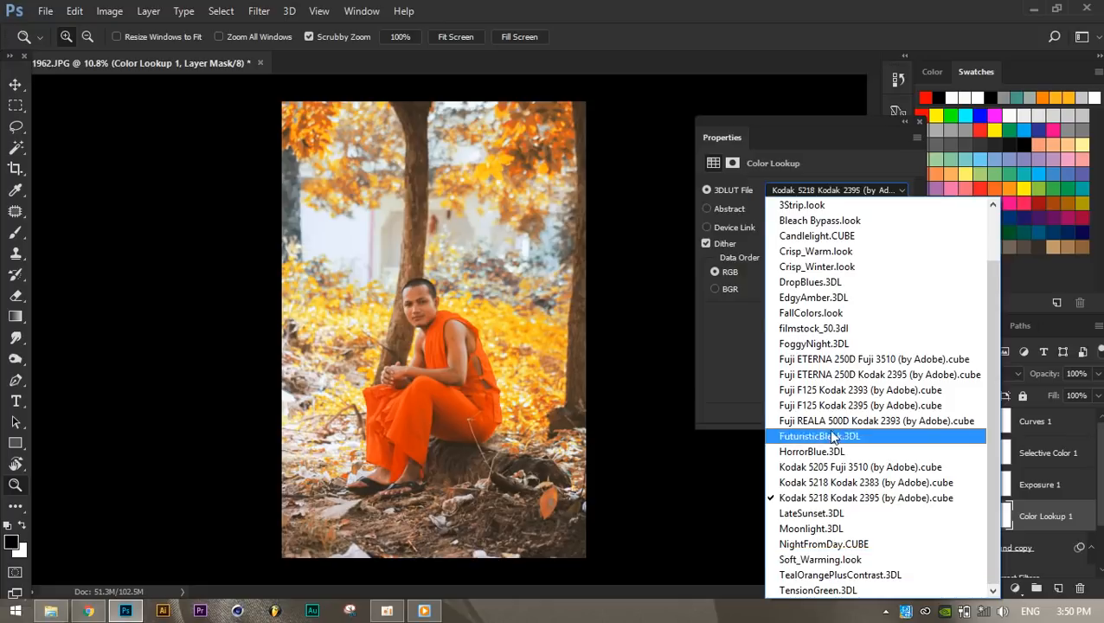
{"action": "left_click", "coordinate": [838, 313]}
{"action": "key", "text": "Down"}
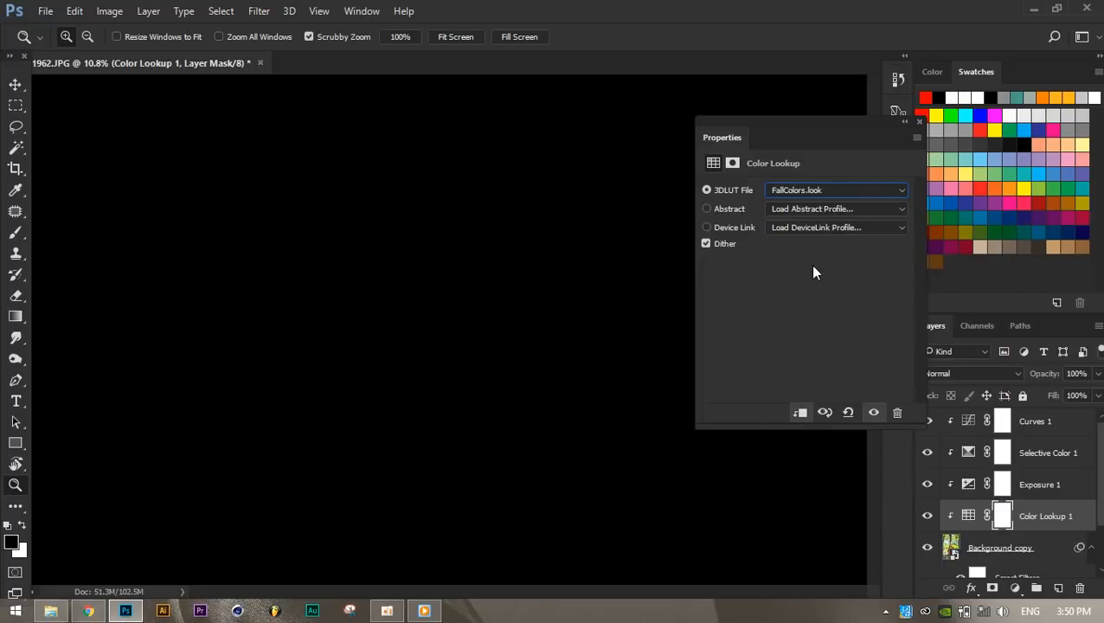
{"action": "key", "text": "Down"}
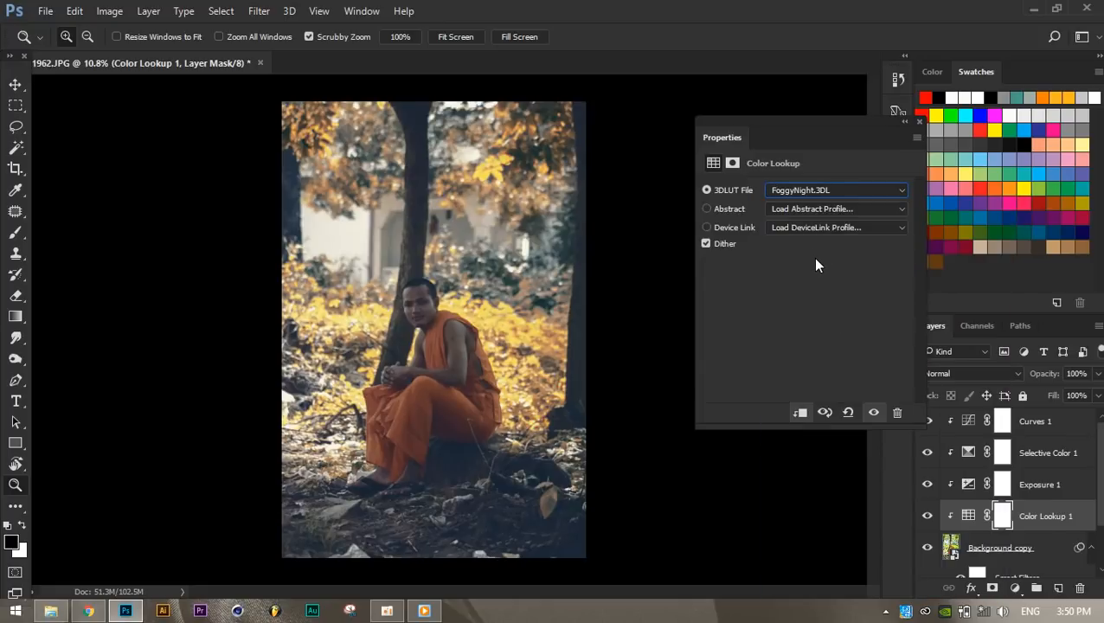
{"action": "key", "text": "Down"}
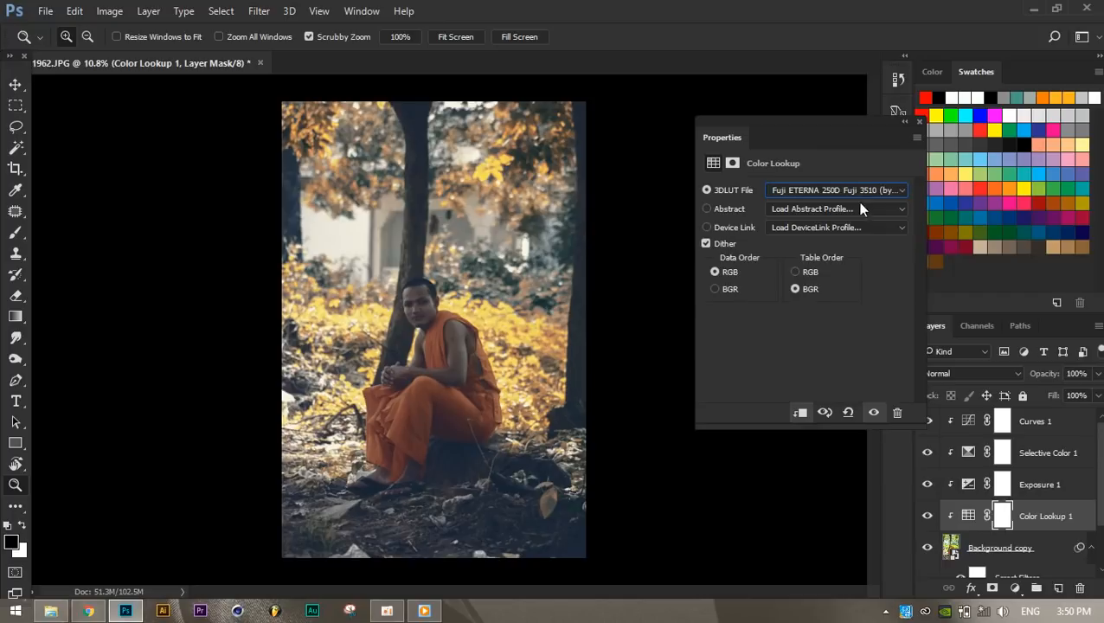
{"action": "key", "text": "Down"}
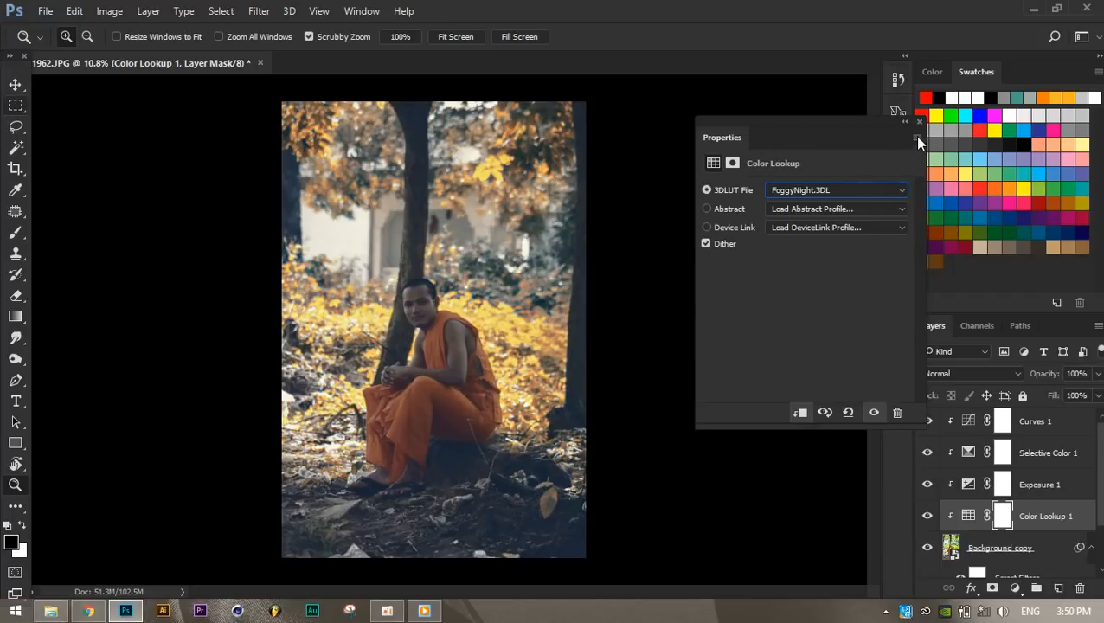
{"action": "left_click", "coordinate": [919, 121]}
- Reduce the opacity of Color Lookup 1 to 12%
{"action": "left_click", "coordinate": [17, 86]}
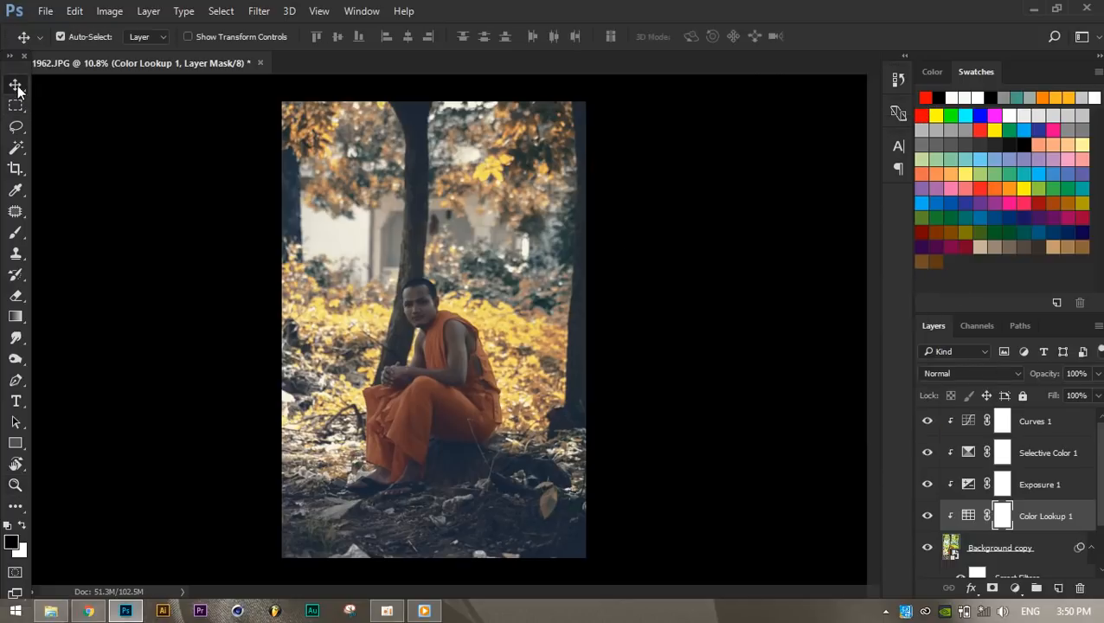
{"action": "left_click", "coordinate": [1097, 372]}
{"action": "left_click_drag", "start_coordinate": [1077, 394], "coordinate": [1027, 390]}
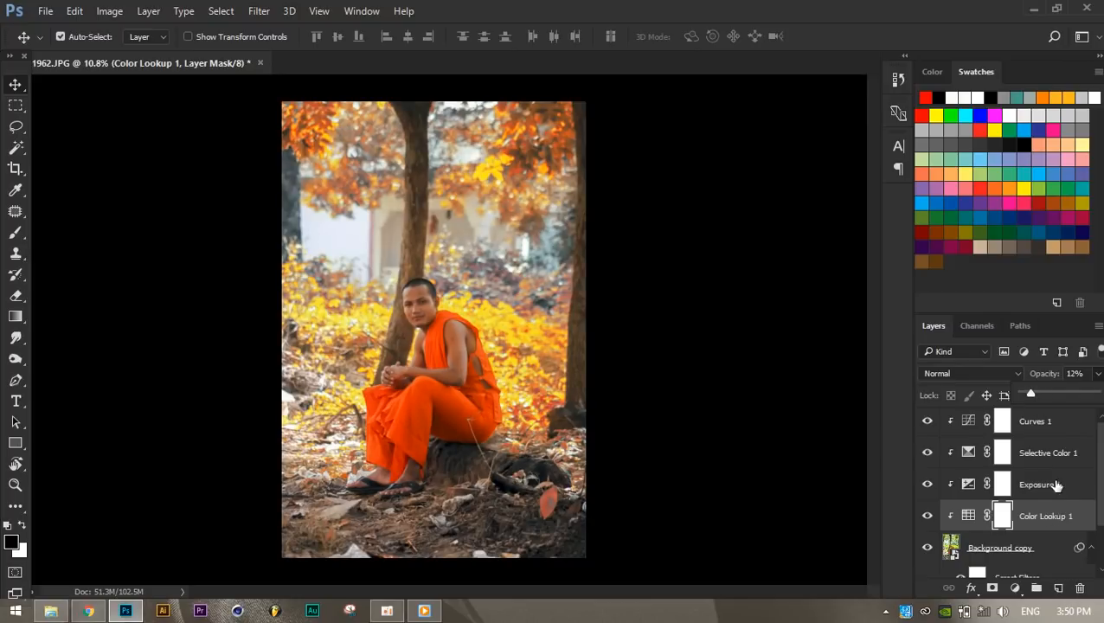
- Create a new empty layer above Curves 1 and set the foreground colour to dark grey #565656
{"action": "left_click", "coordinate": [1047, 420]}
{"action": "left_click", "coordinate": [1058, 588]}
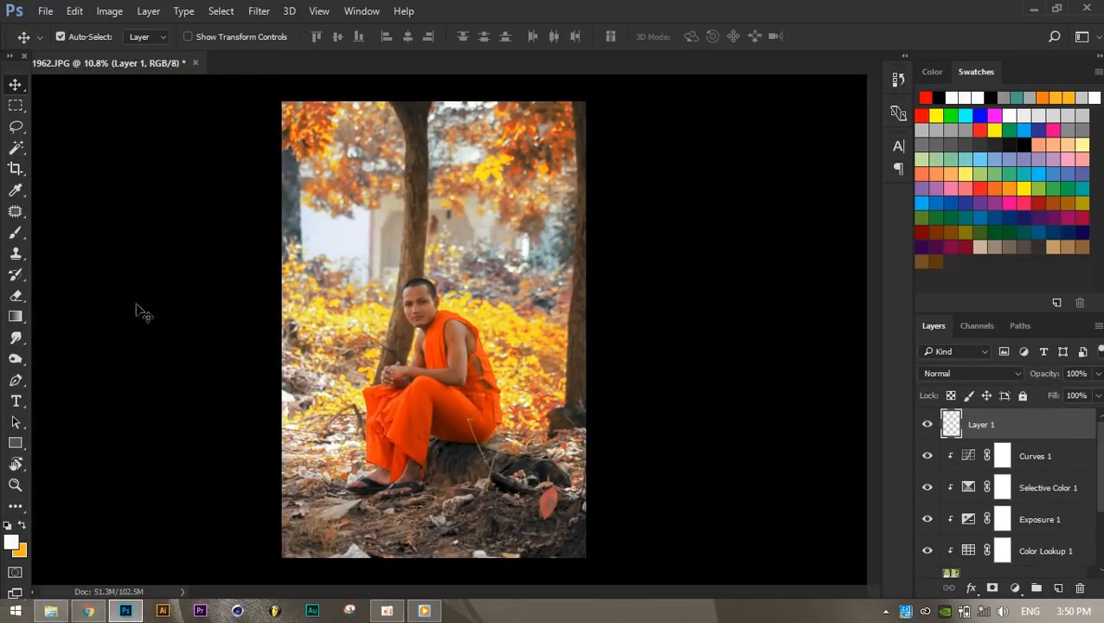
{"action": "left_click", "coordinate": [12, 540]}
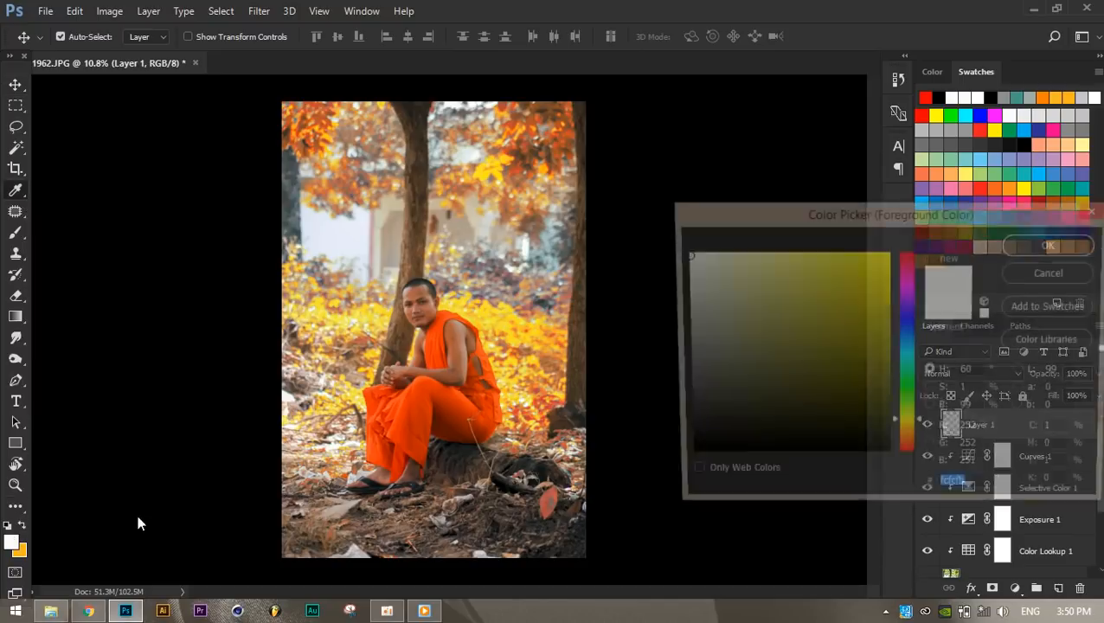
{"action": "left_click_drag", "start_coordinate": [803, 335], "coordinate": [402, 389]}
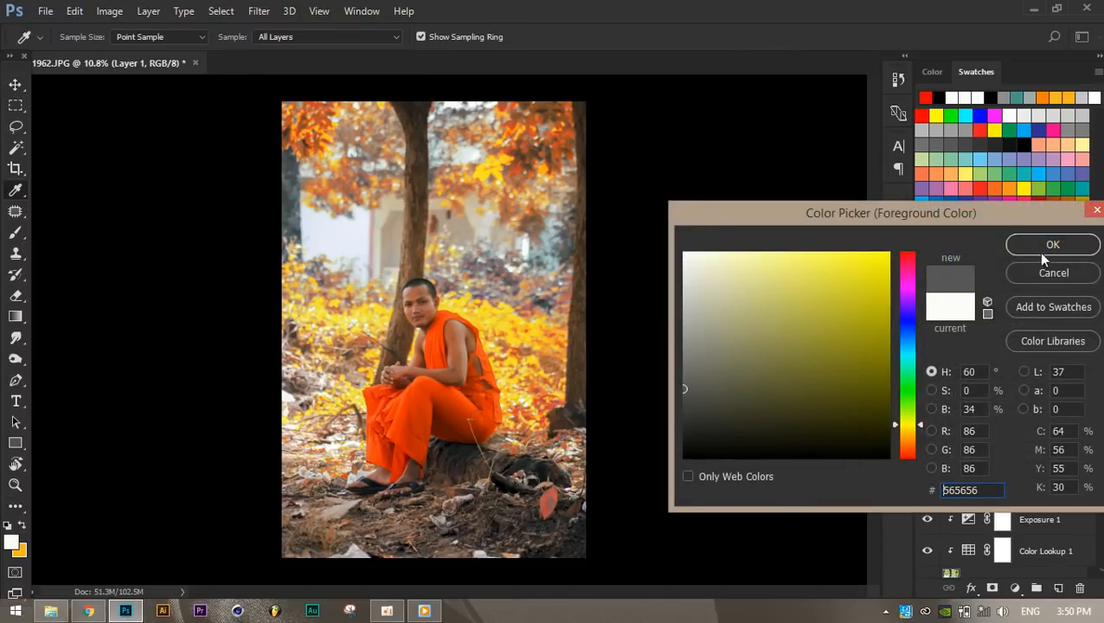
{"action": "left_click", "coordinate": [1050, 246]}
- Fill the whole canvas area of Layer 1 with the grey foreground colour, deselect, and set its opacity to 40%
{"action": "key", "text": "m"}
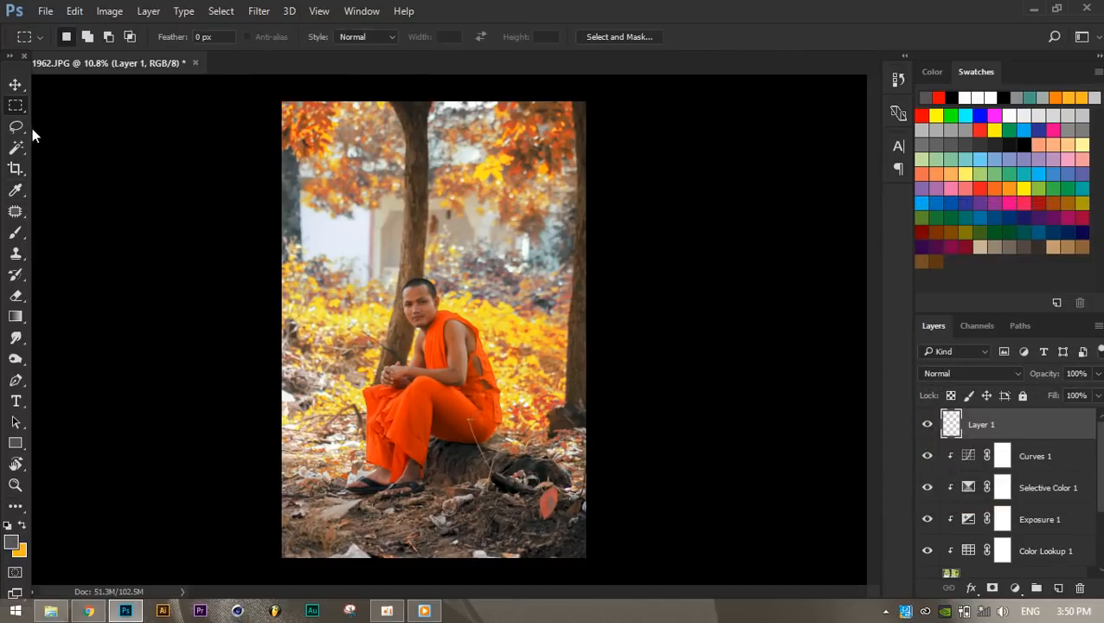
{"action": "left_click_drag", "start_coordinate": [301, 105], "coordinate": [777, 565]}
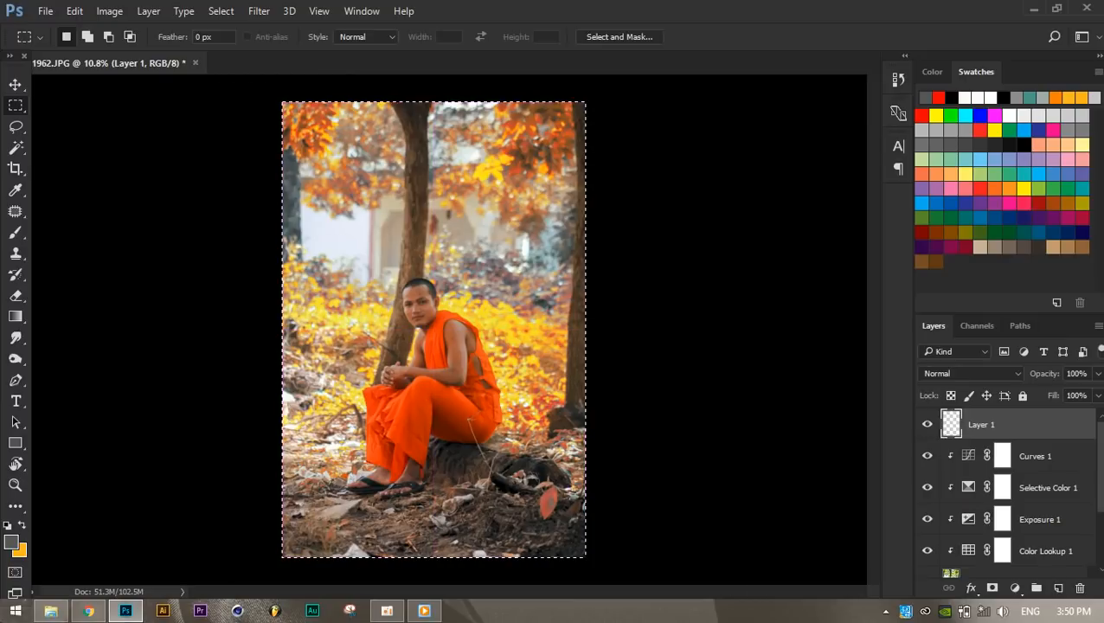
{"action": "key", "text": "alt+BackSpace"}
{"action": "key", "text": "ctrl+d"}
{"action": "key", "text": "v"}
{"action": "key", "text": "4"}
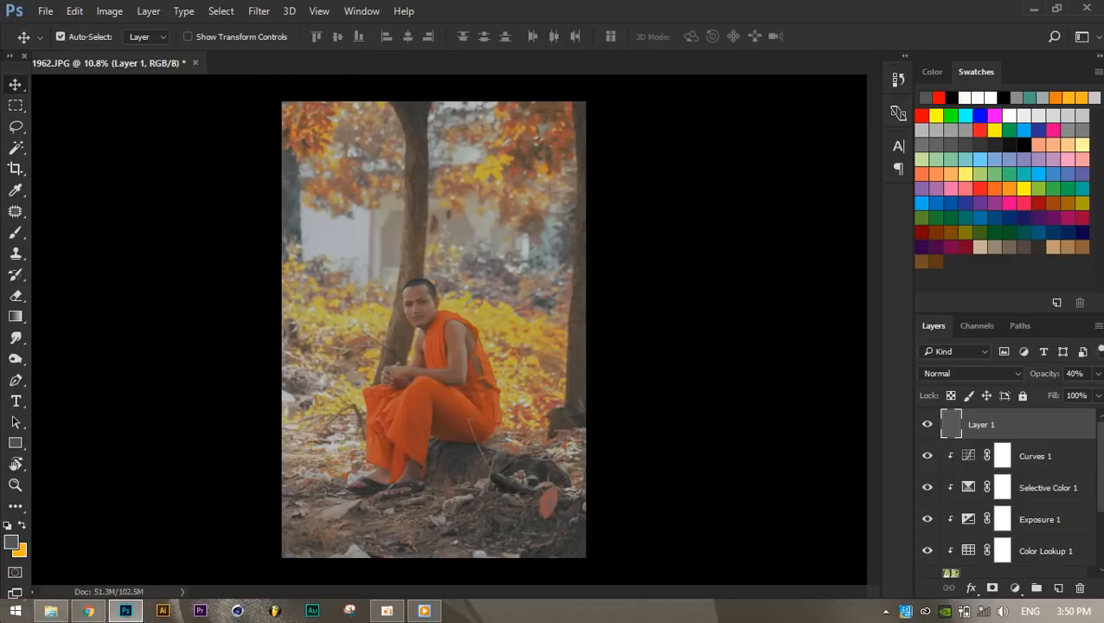
- Lower the opacity of Layer 1 to 22% and set its blending mode to Overlay
{"action": "key", "text": "2"}
{"action": "key", "text": "2"}
{"action": "key", "text": "2"}
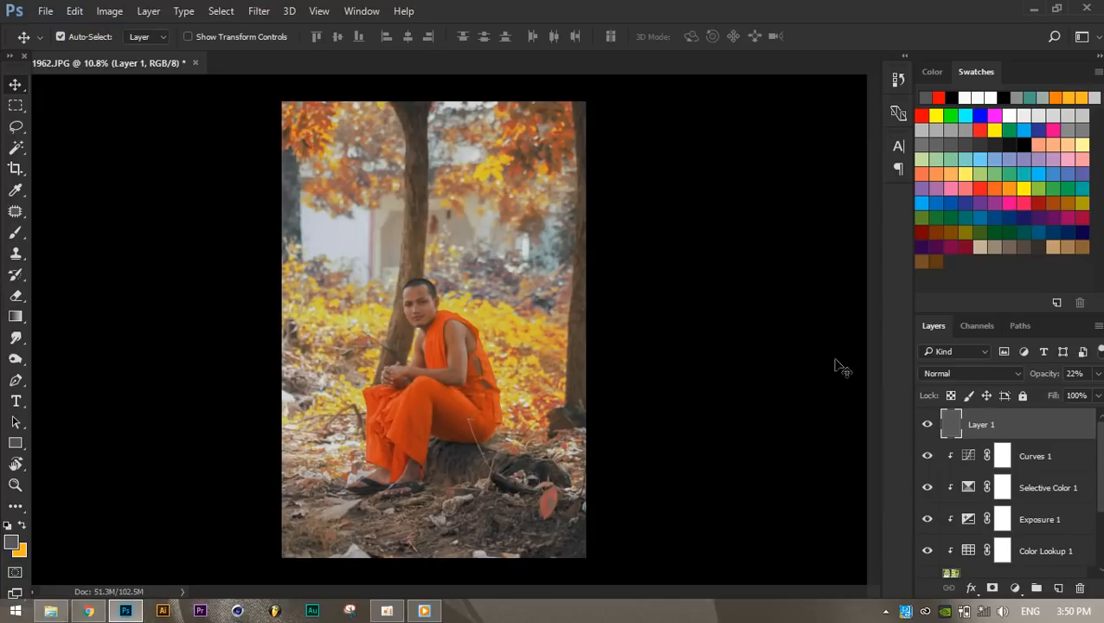
{"action": "left_click", "coordinate": [977, 373]}
{"action": "left_click", "coordinate": [947, 206]}
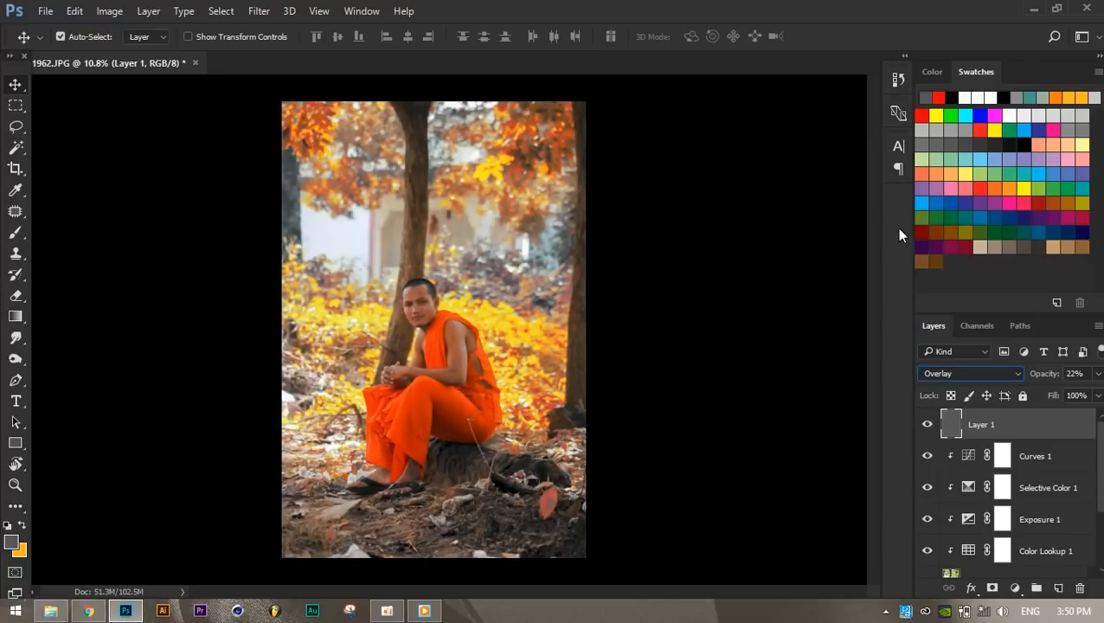
{"action": "left_click", "coordinate": [14, 109]}
{"action": "left_click", "coordinate": [18, 85]}
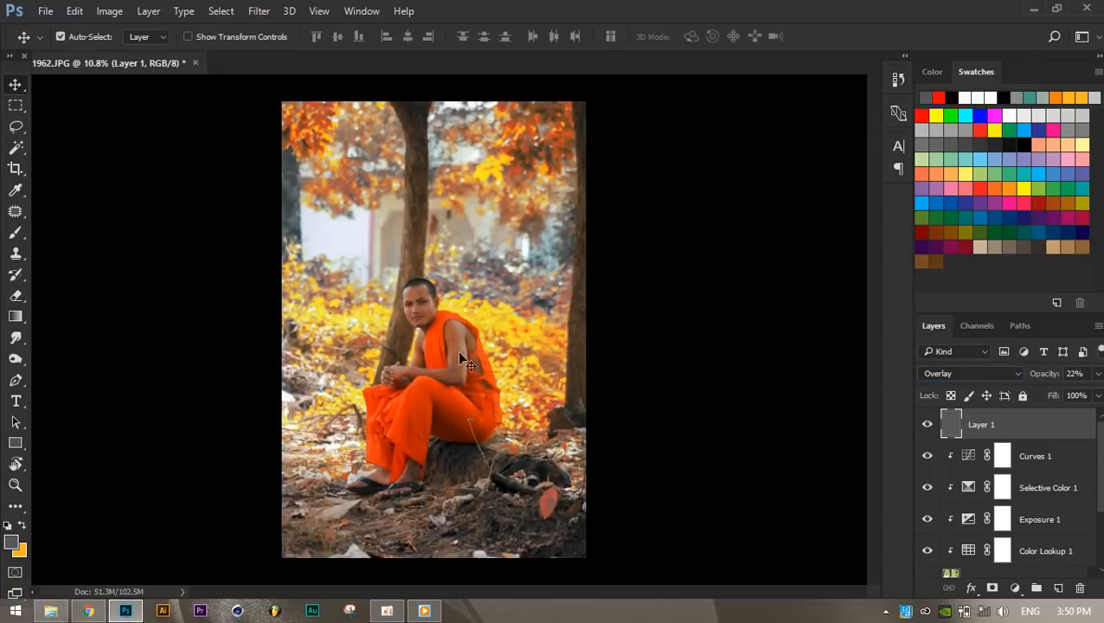
{"action": "key", "text": "z"}
{"action": "key", "text": "v"}
{"action": "key", "text": "ctrl+z"}
{"action": "key", "text": "ctrl+z"}
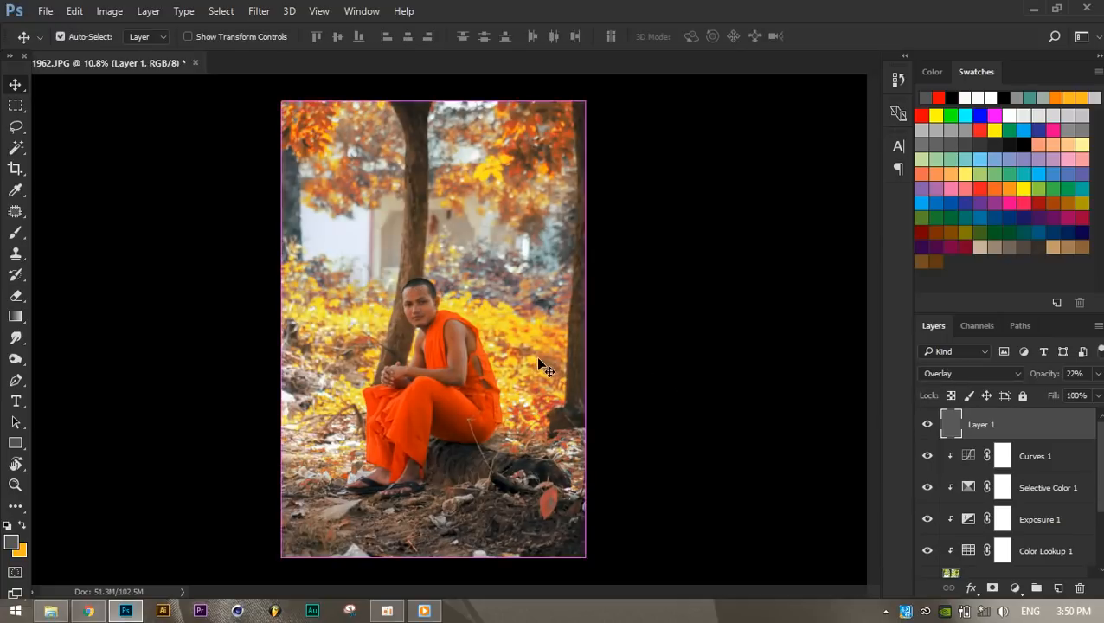
{"action": "left_click", "coordinate": [16, 126]}
{"action": "key", "text": "z"}
{"action": "key", "text": "v"}
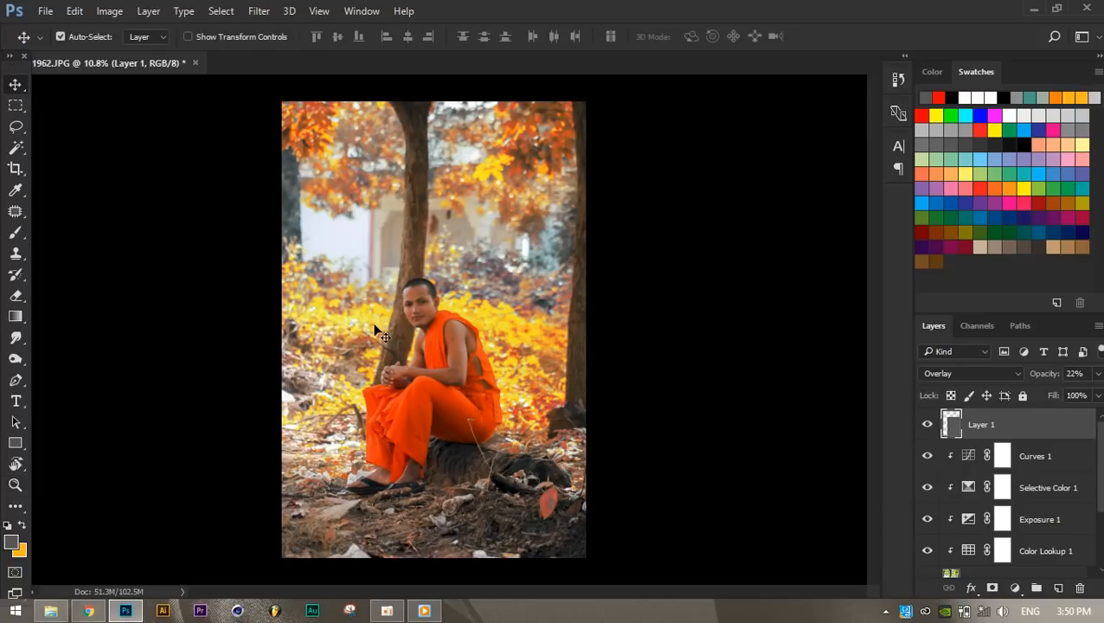
{"action": "left_click", "coordinate": [16, 126]}
{"action": "left_click", "coordinate": [15, 84]}
- Examine the portrait's background and face up close, and compare the whole image with and without Layer 1
{"action": "key", "text": "ctrl+plus"}
{"action": "key", "text": "ctrl+plus"}
{"action": "key", "text": "ctrl+plus"}
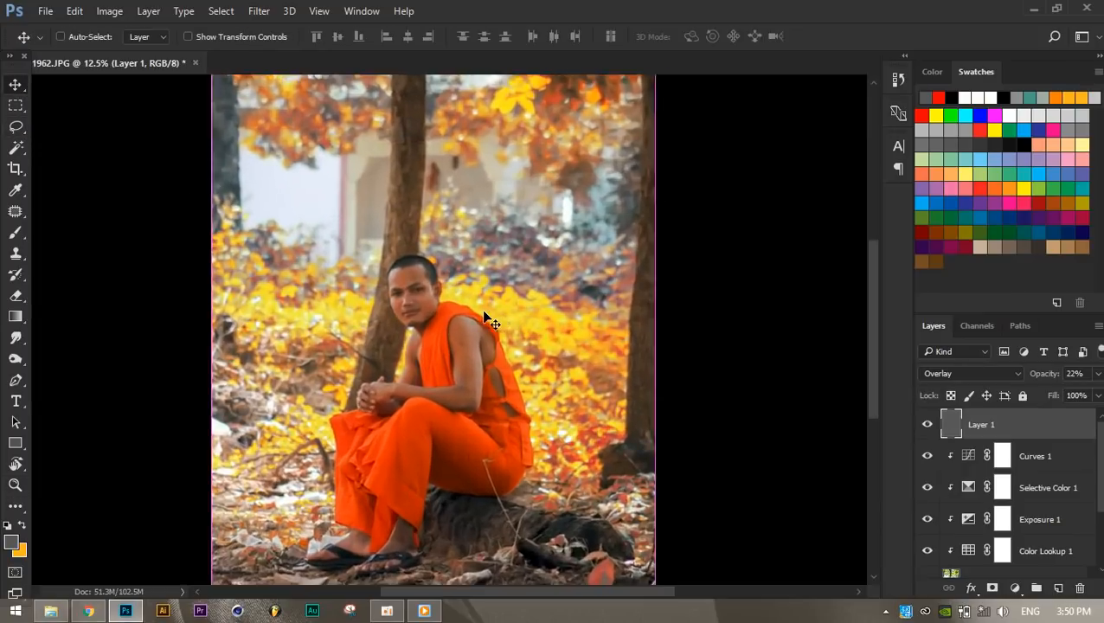
{"action": "key", "text": "ctrl+plus"}
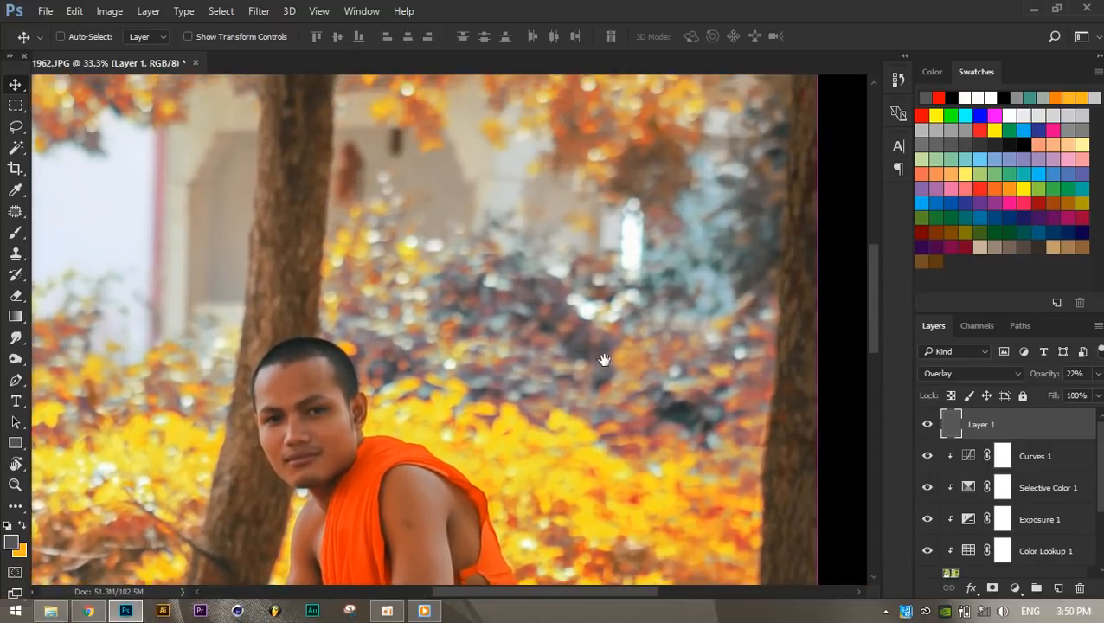
{"action": "key", "text": "ctrl+minus"}
{"action": "key", "text": "ctrl+minus"}
{"action": "key", "text": "ctrl+minus"}
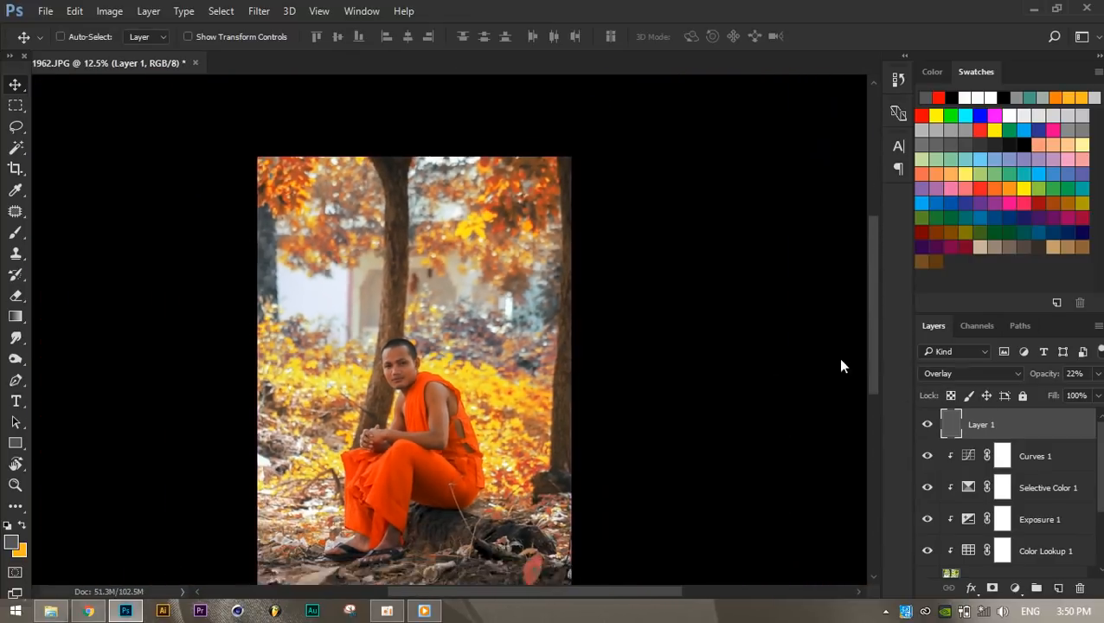
{"action": "key", "text": "ctrl+minus"}
{"action": "mouse_move", "coordinate": [927, 424]}
{"action": "left_mouse_down"}
{"action": "mouse_move", "coordinate": [925, 563]}
{"action": "mouse_move", "coordinate": [927, 424]}
{"action": "left_mouse_up"}
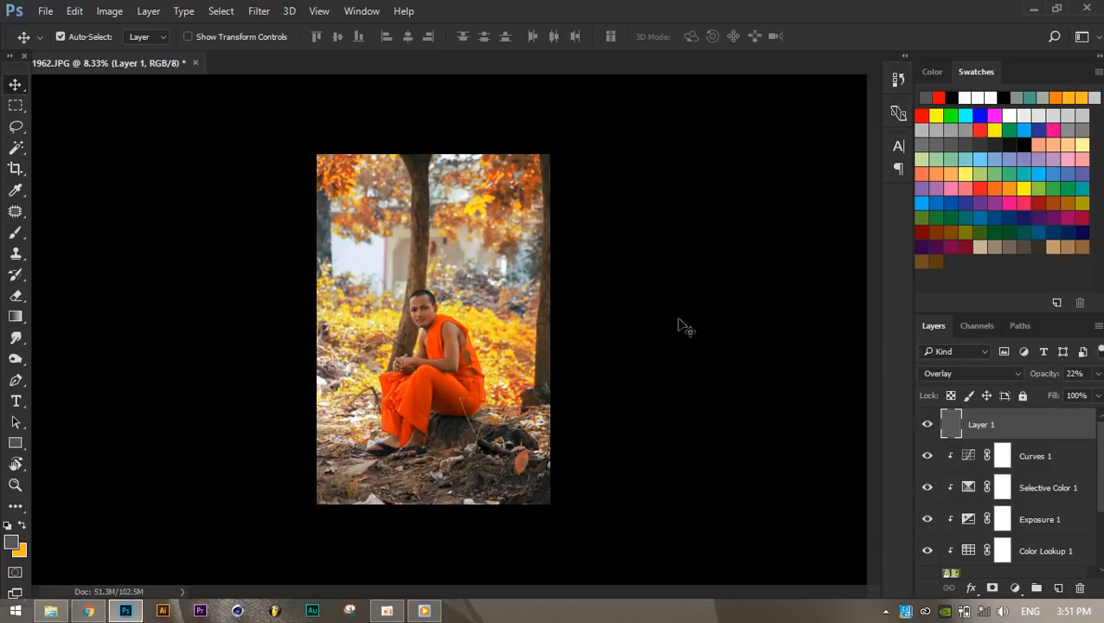
- Inspect the skin and orange robe in close detail, and review the overall result of the colour grade
{"action": "scroll", "coordinate": [499, 403], "scroll_direction": "up", "scroll_amount": 4}
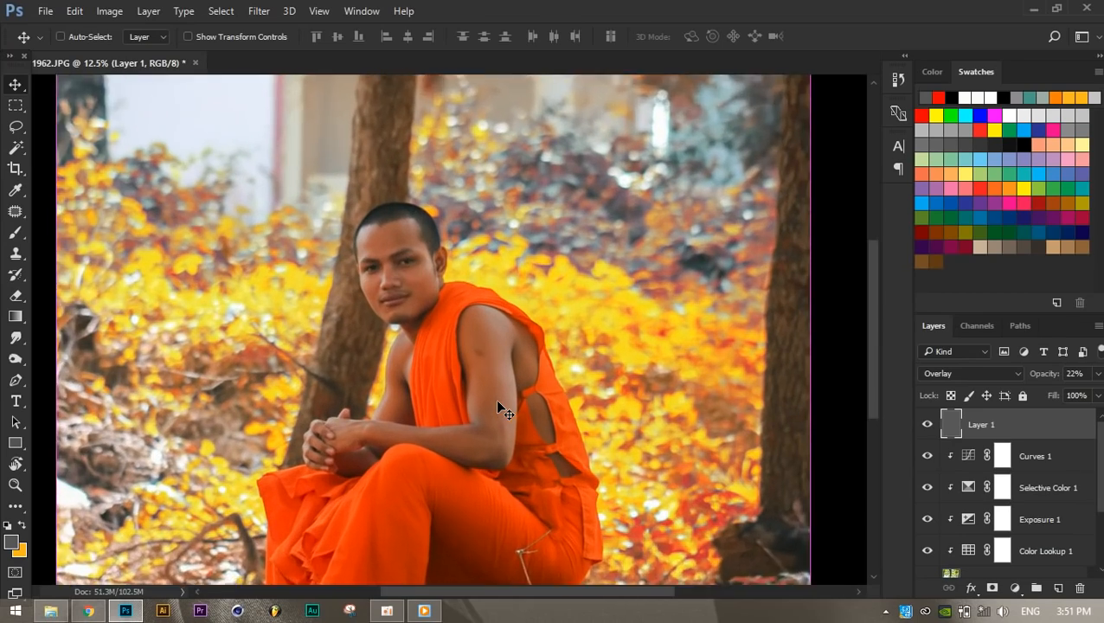
{"action": "scroll", "coordinate": [498, 405], "scroll_direction": "up", "scroll_amount": 1}
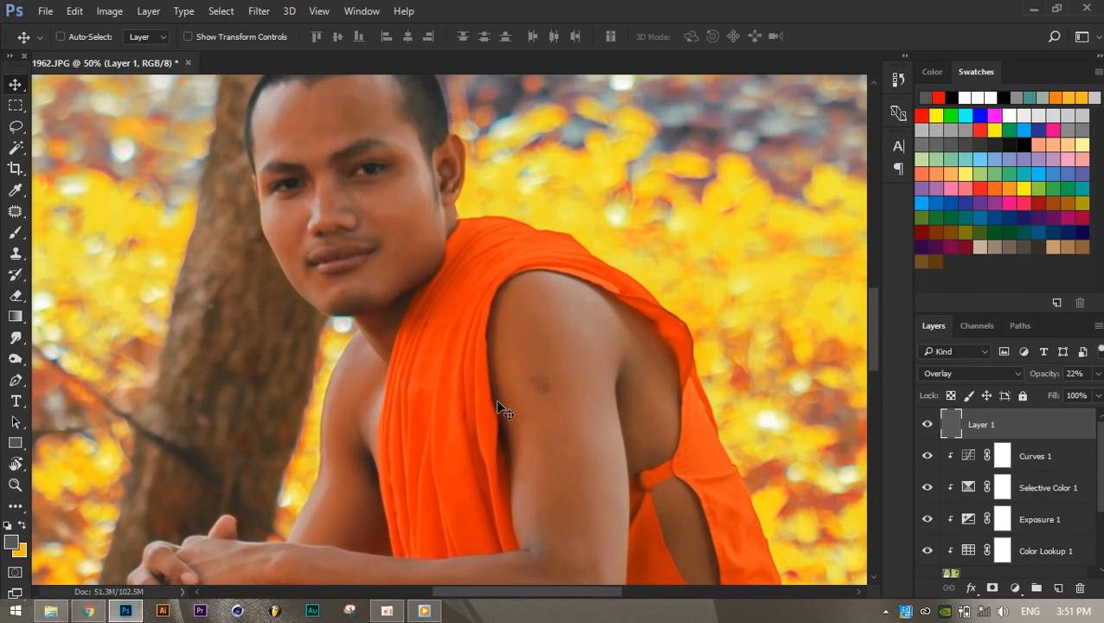
{"action": "scroll", "coordinate": [498, 405], "scroll_direction": "up", "scroll_amount": 1}
{"action": "scroll", "coordinate": [499, 405], "scroll_direction": "down", "scroll_amount": 4}
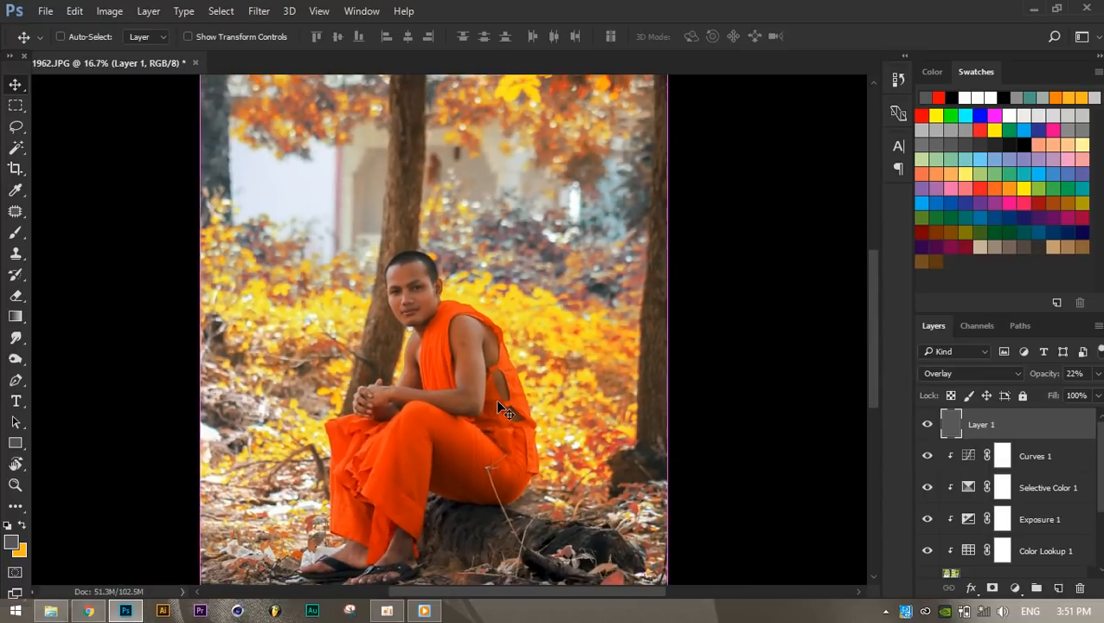
{"action": "scroll", "coordinate": [500, 409], "scroll_direction": "down", "scroll_amount": 2}
{"action": "scroll", "coordinate": [500, 408], "scroll_direction": "up", "scroll_amount": 1}
{"action": "left_click", "coordinate": [17, 102]}
{"action": "left_click", "coordinate": [15, 85]}
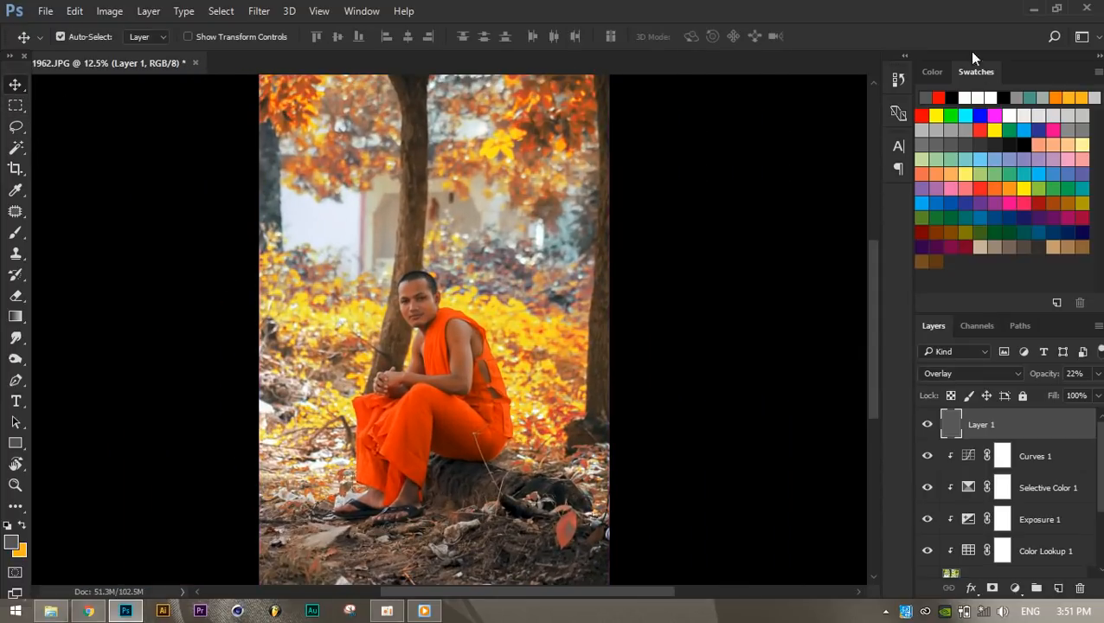
- Minimise the Photoshop window and refresh the Windows desktop
{"action": "left_click", "coordinate": [1033, 8]}
{"action": "right_click", "coordinate": [275, 170]}
{"action": "left_click", "coordinate": [322, 217]}
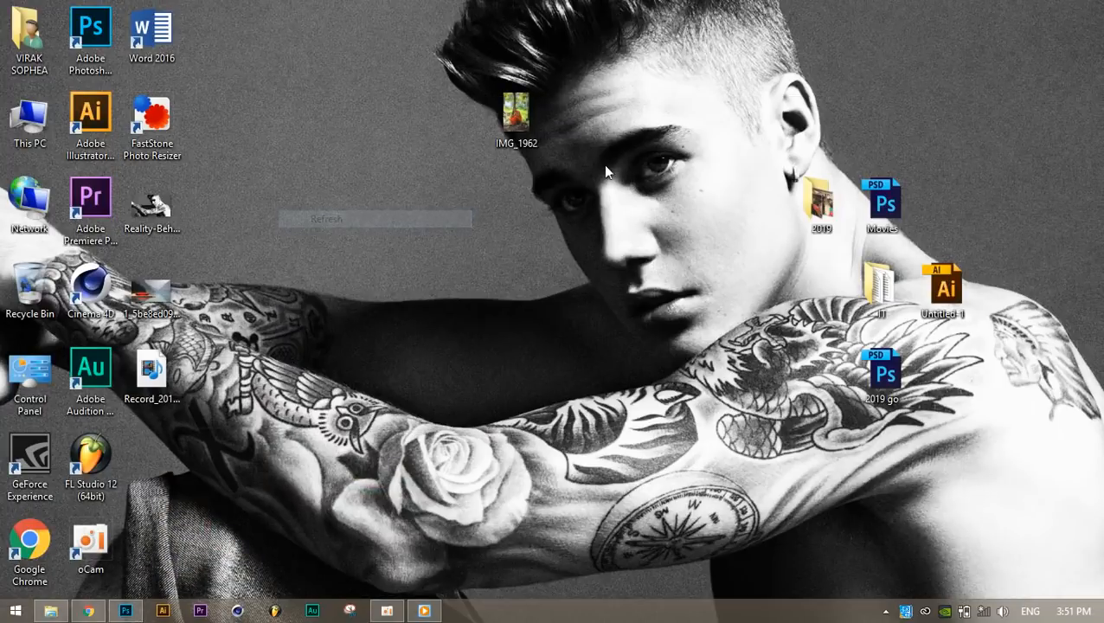